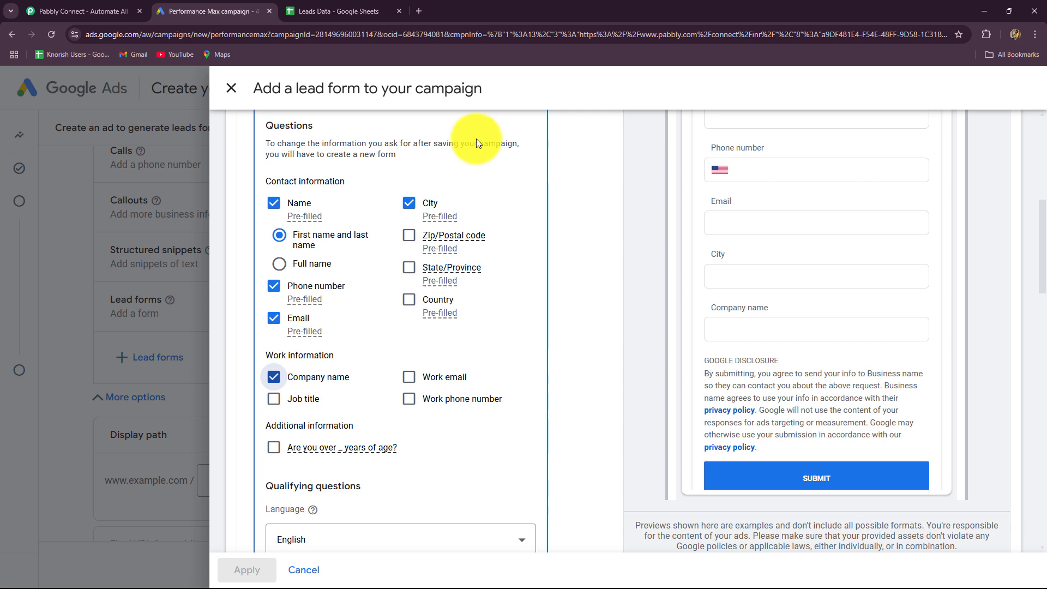
- Compare the lead form's contact and work questions in Google Ads with the column headers of the Leads Data sheet
left_click(345, 12)
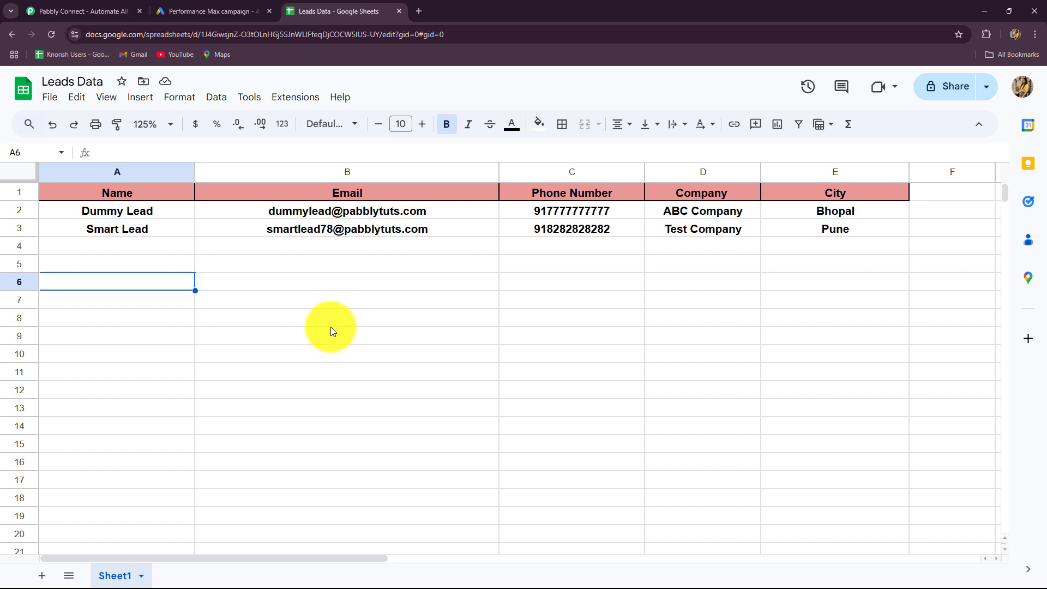
left_click(206, 12)
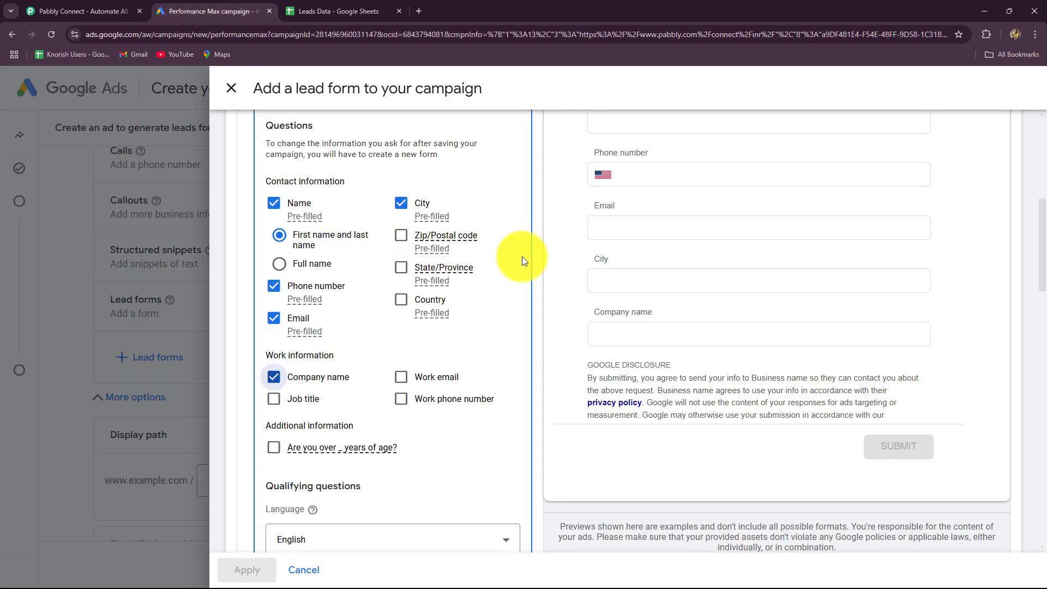
scroll(522, 256, "down", 1)
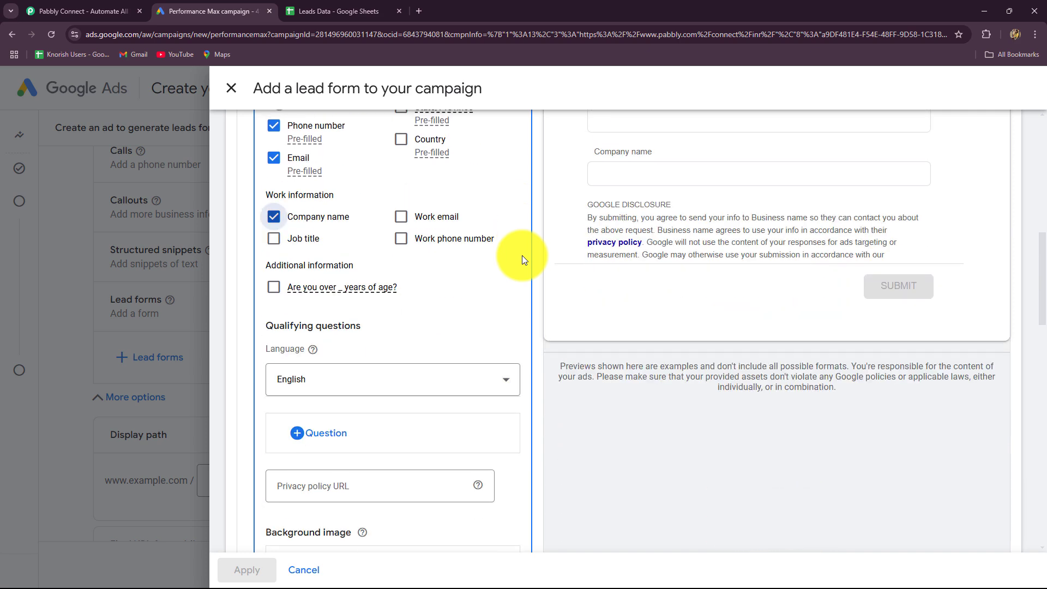
scroll(521, 255, "up", 2)
scroll(522, 255, "down", 1)
scroll(521, 255, "up", 4)
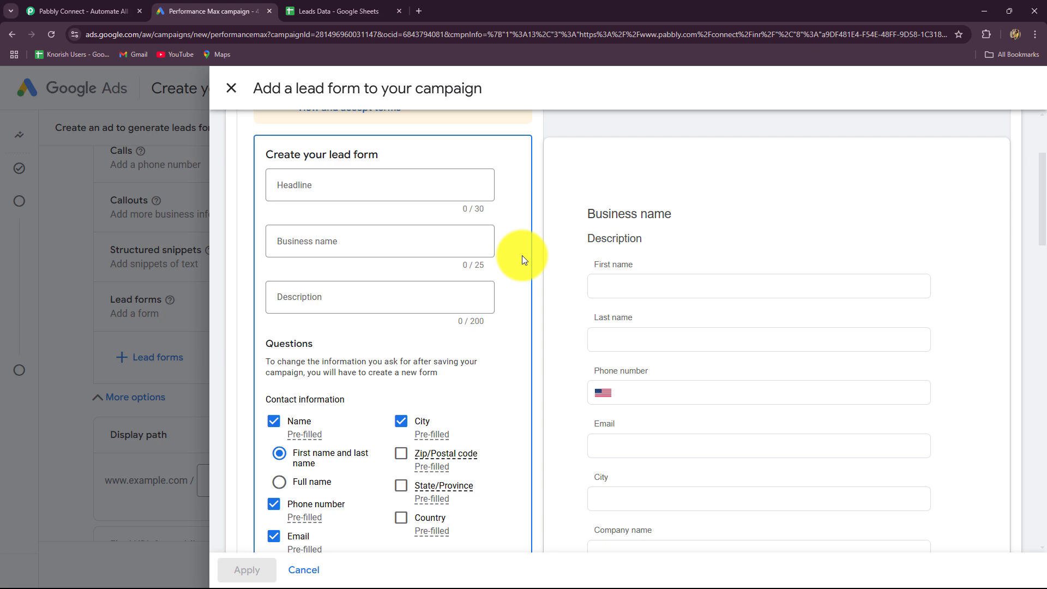
scroll(522, 258, "down", 3)
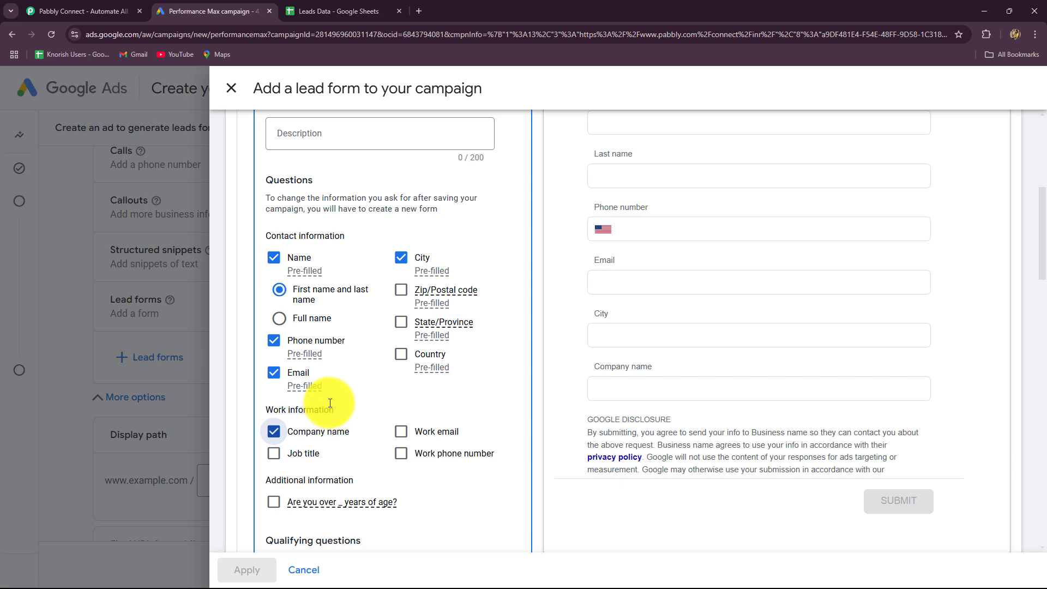
left_click(313, 15)
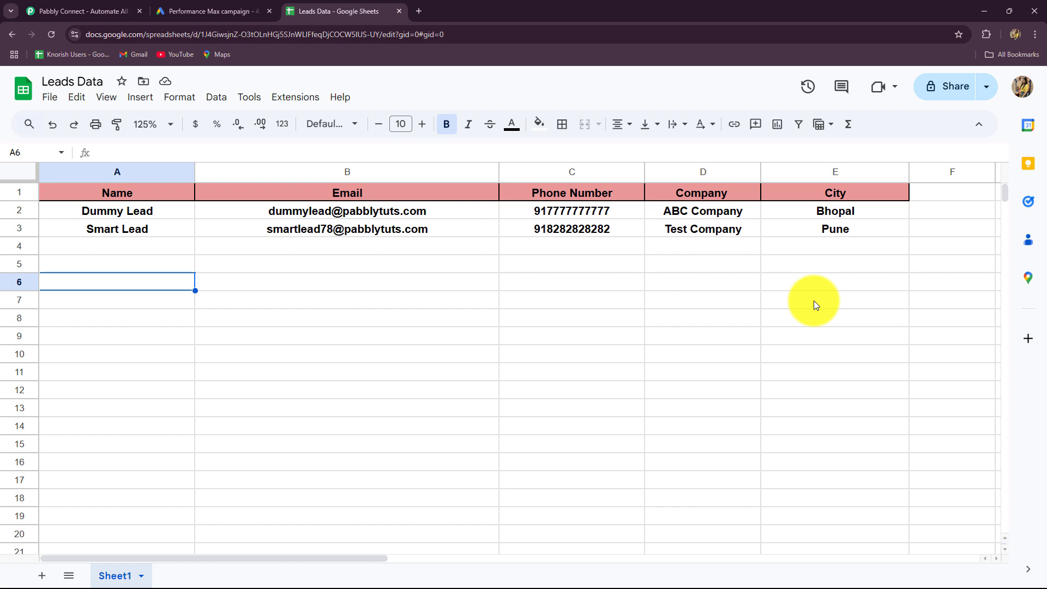
left_click(192, 11)
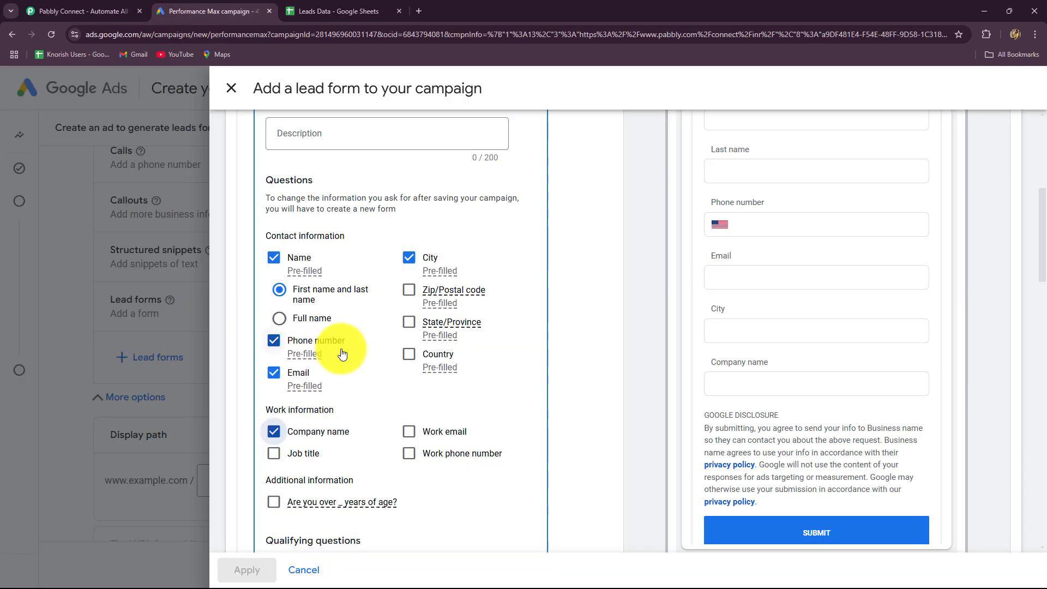
left_click(343, 6)
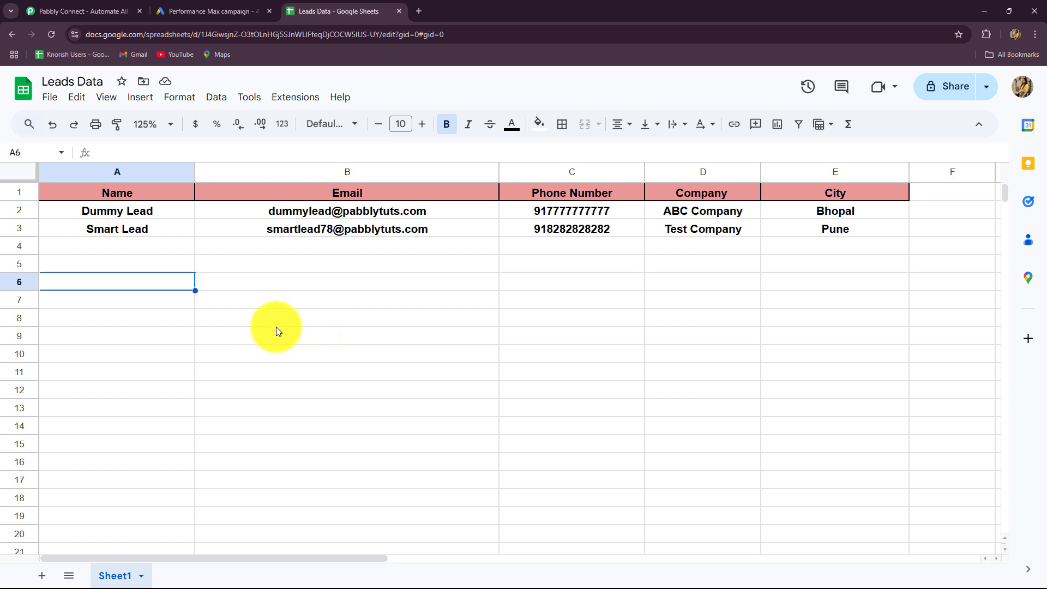
left_click(731, 307)
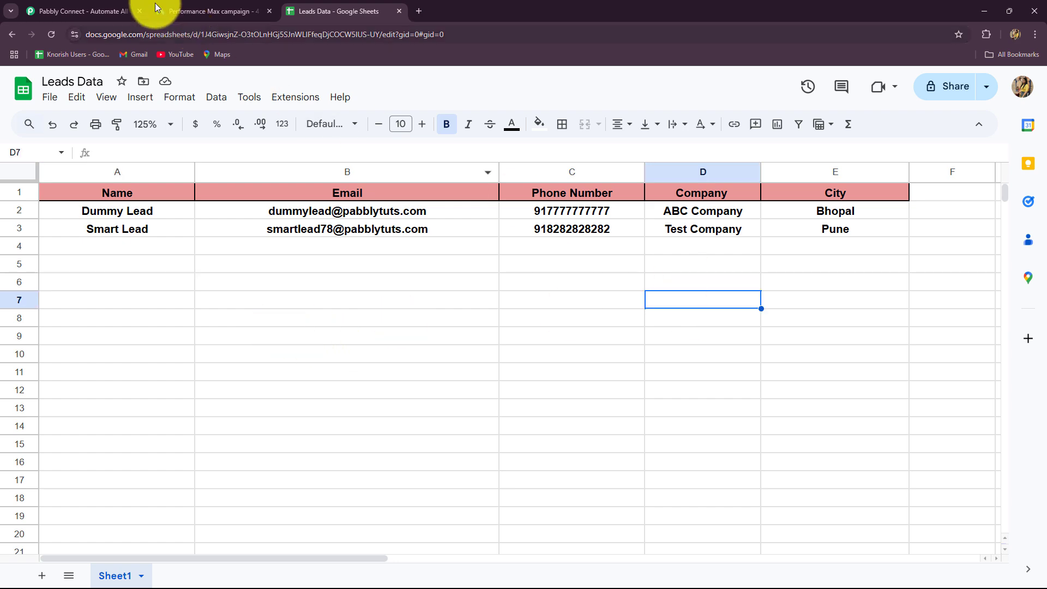
left_click(115, 11)
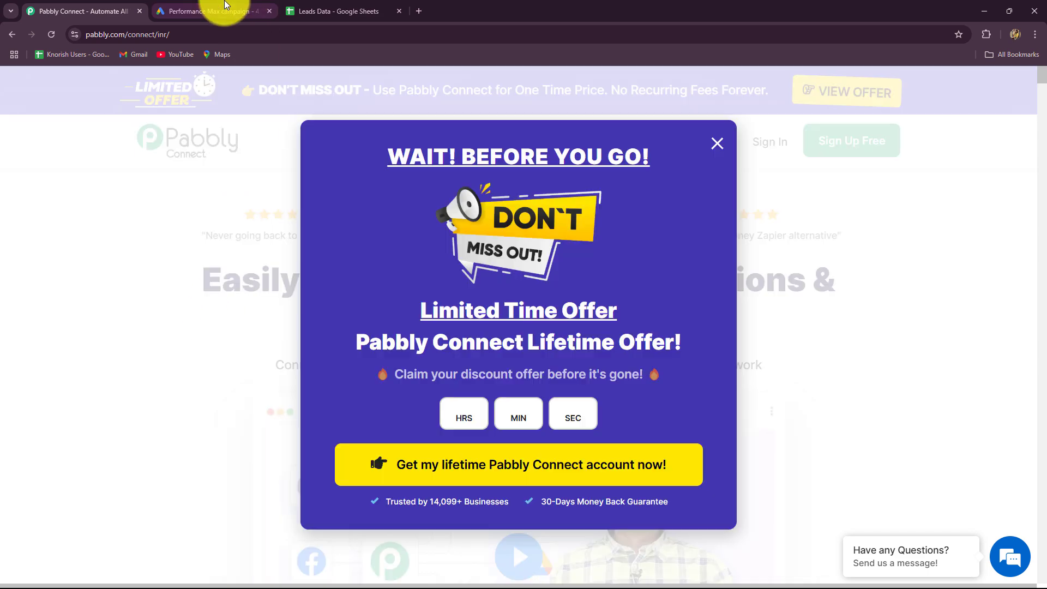
left_click(218, 11)
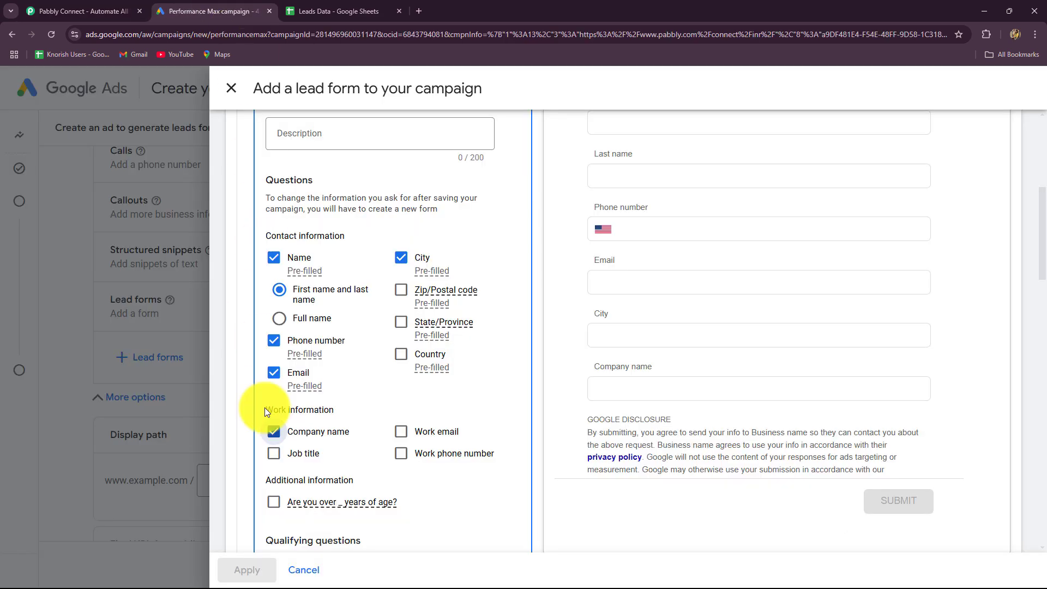
left_click(335, 11)
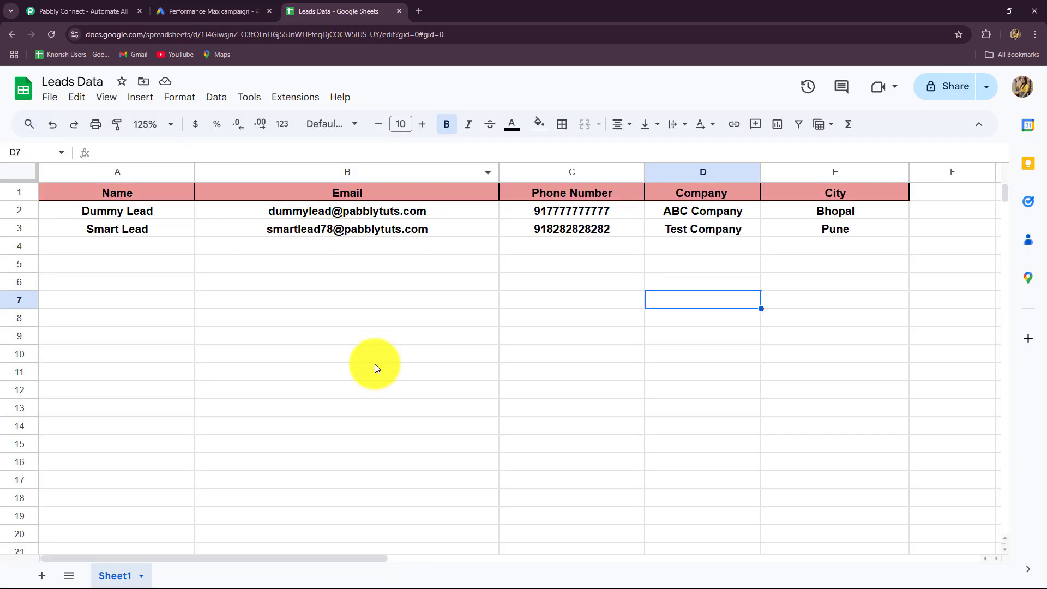
- Switch to the Pabbly Connect website, dismiss the lifetime offer pop-up and sign in to the account
left_click(27, 9)
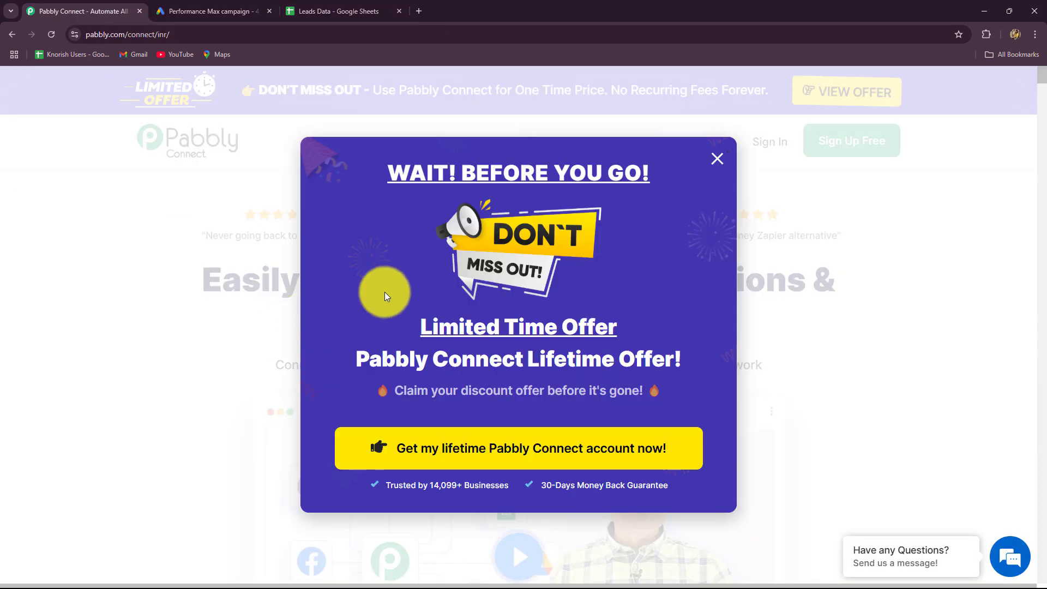
left_click(717, 159)
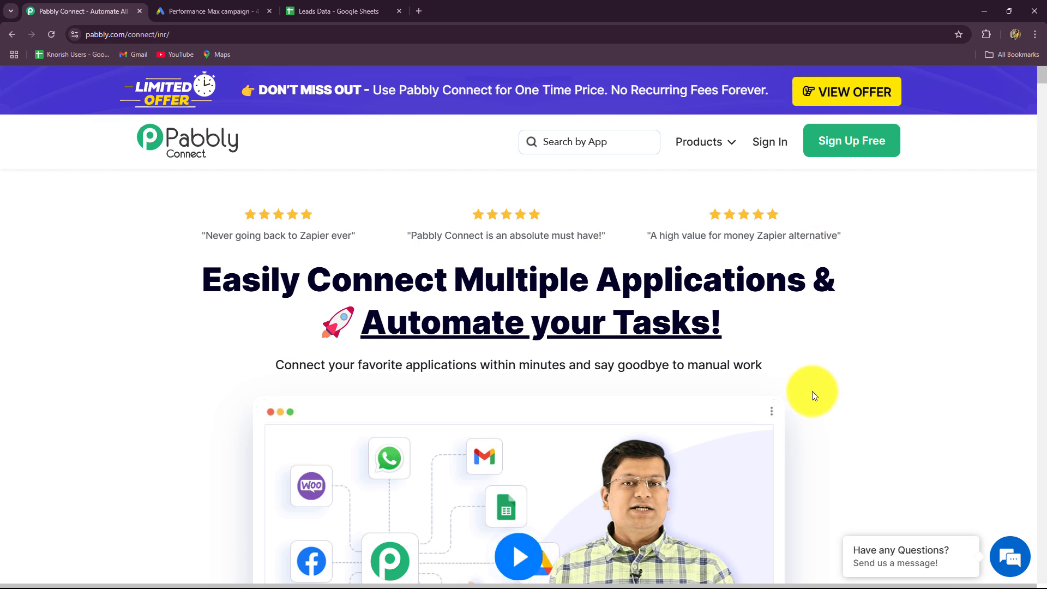
left_click(125, 34)
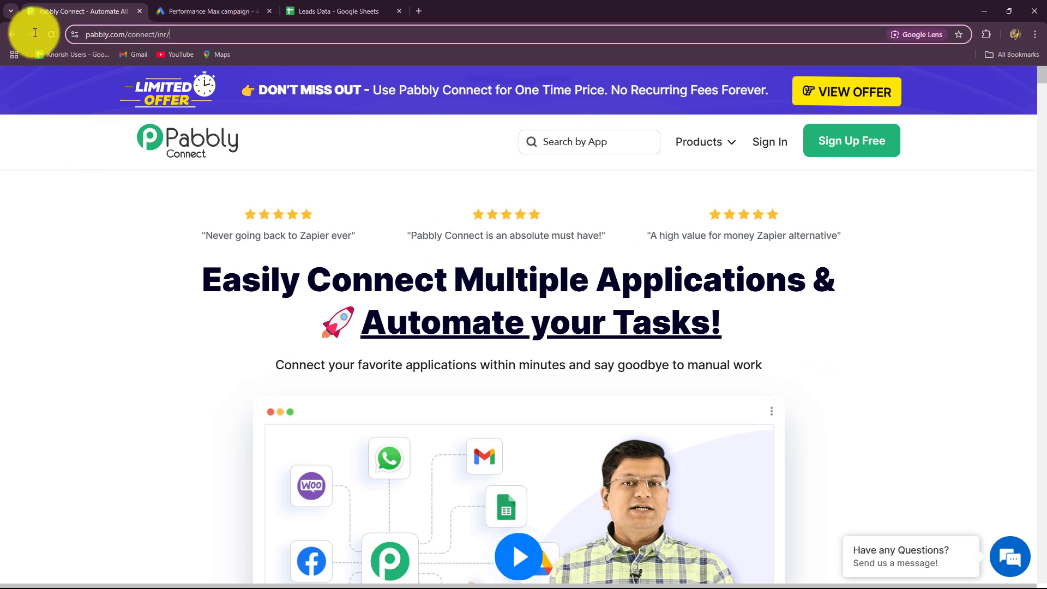
left_click(92, 198)
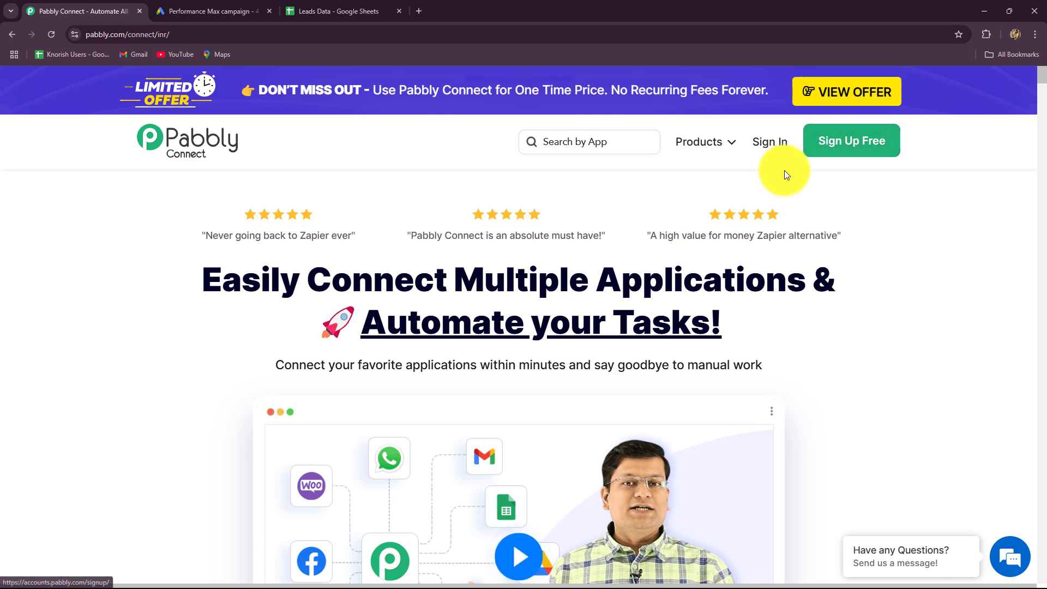
left_click_drag(196, 279, 860, 328)
left_click(859, 352)
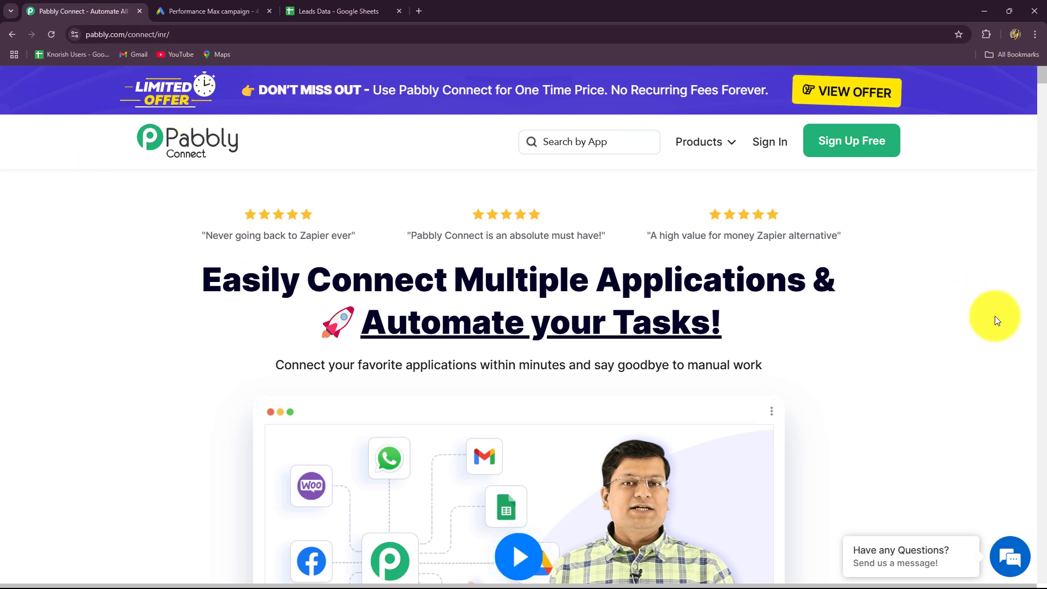
left_click(772, 146)
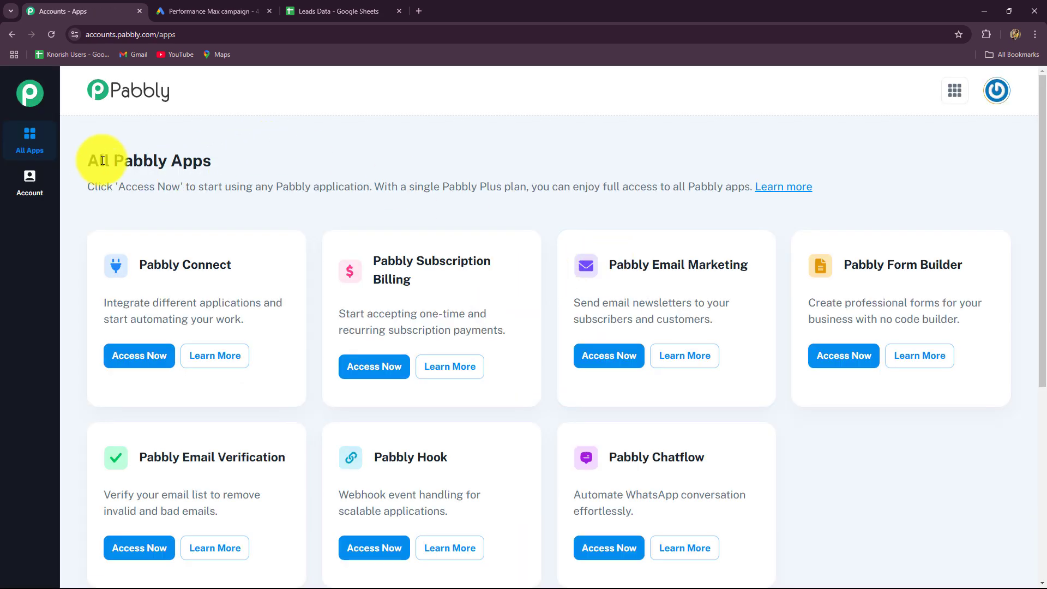
- Open Pabbly Connect from the All Pabbly Apps page
left_click_drag(87, 159, 212, 160)
scroll(433, 303, "down", 3)
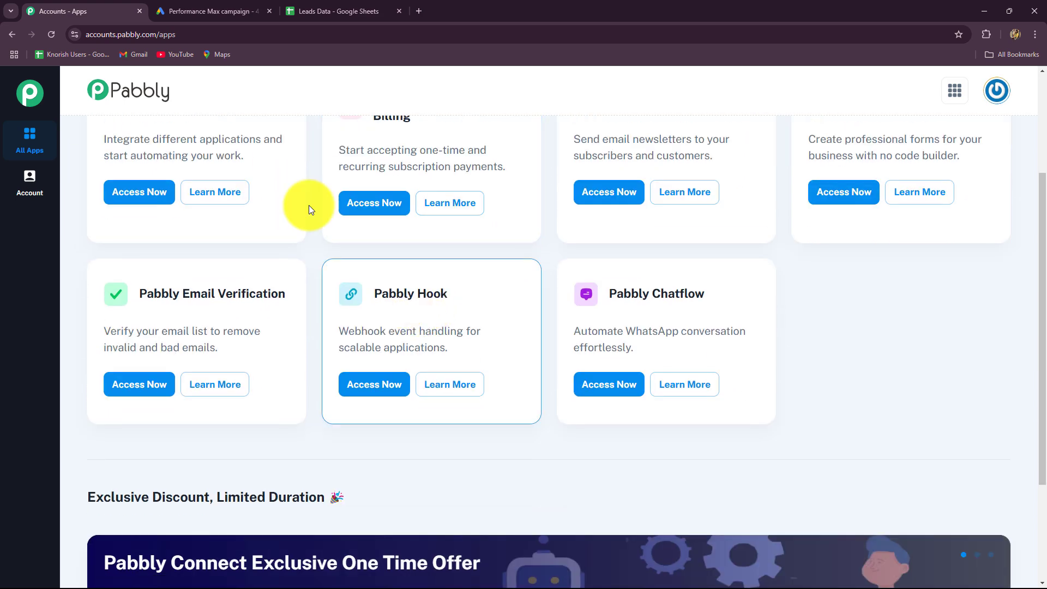
scroll(627, 378, "up", 3)
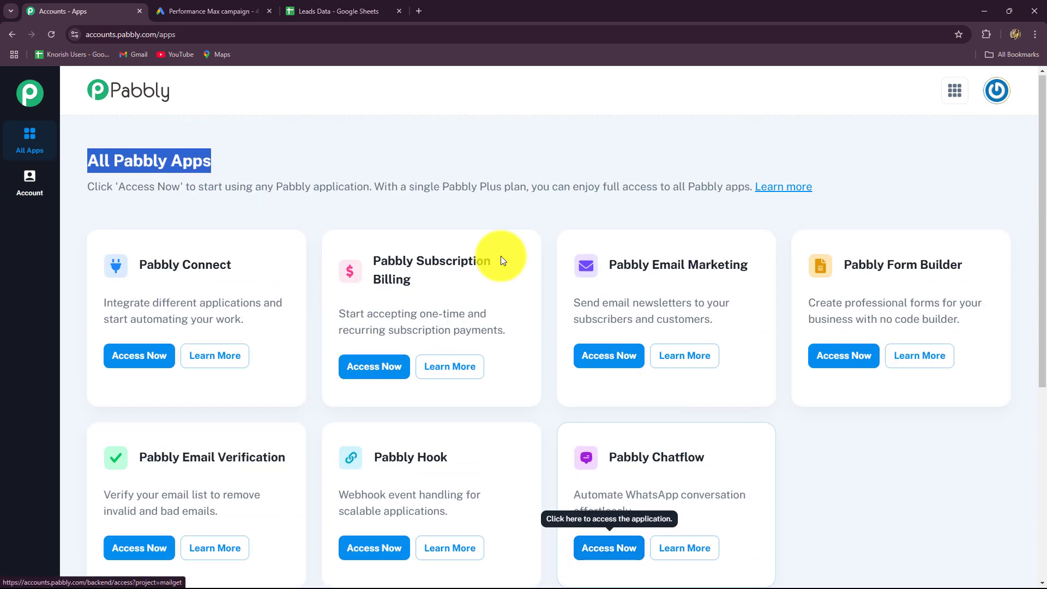
left_click_drag(144, 264, 231, 317)
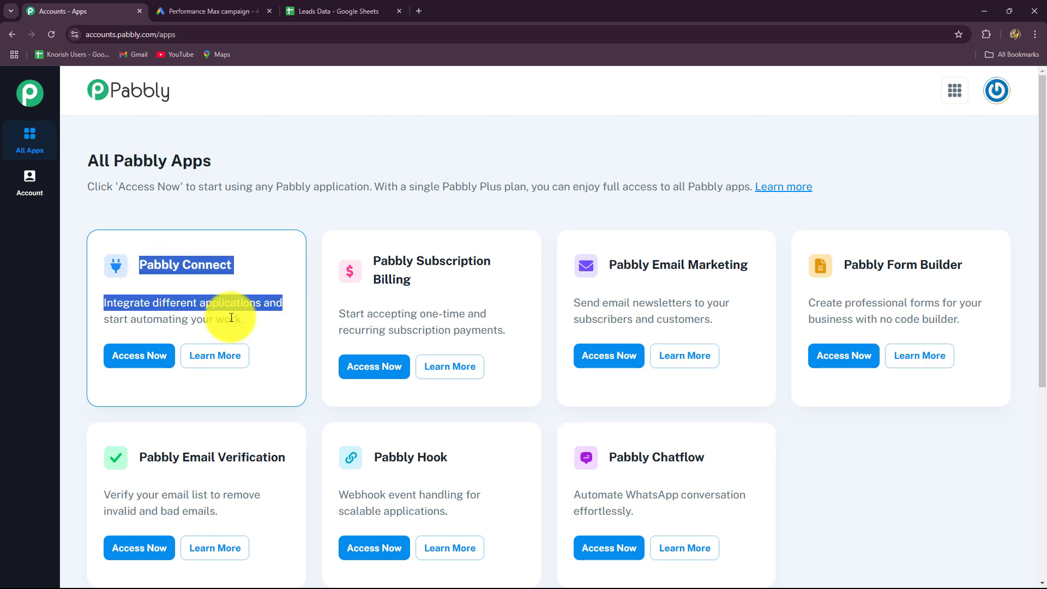
left_click(137, 357)
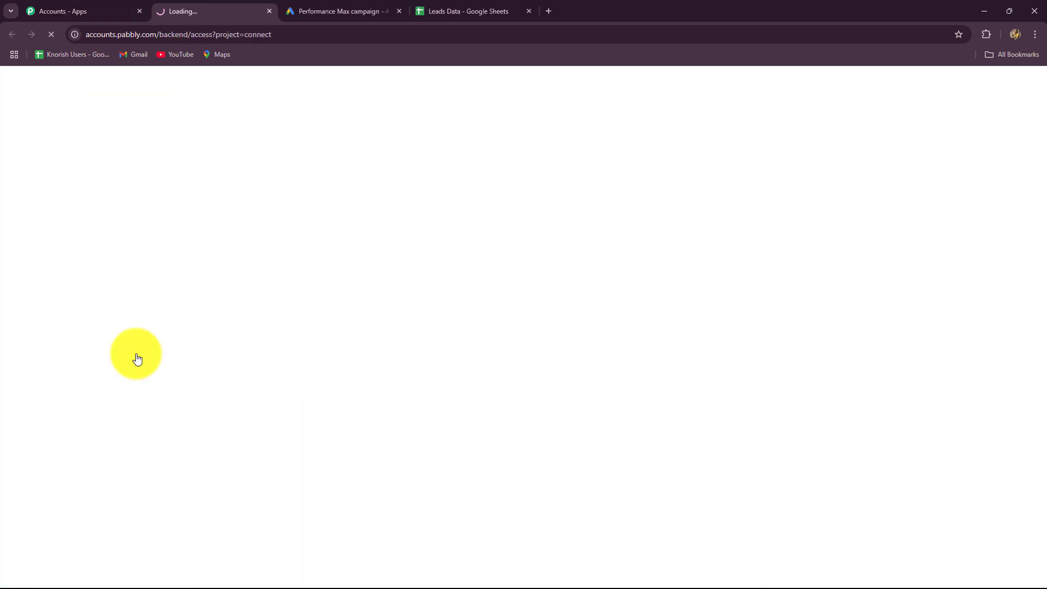
- Start a new workflow from the dashboard and name it "Add Google Ads Lead in Google Sheets with Pabbly Connect"
scroll(136, 354, "down", 7)
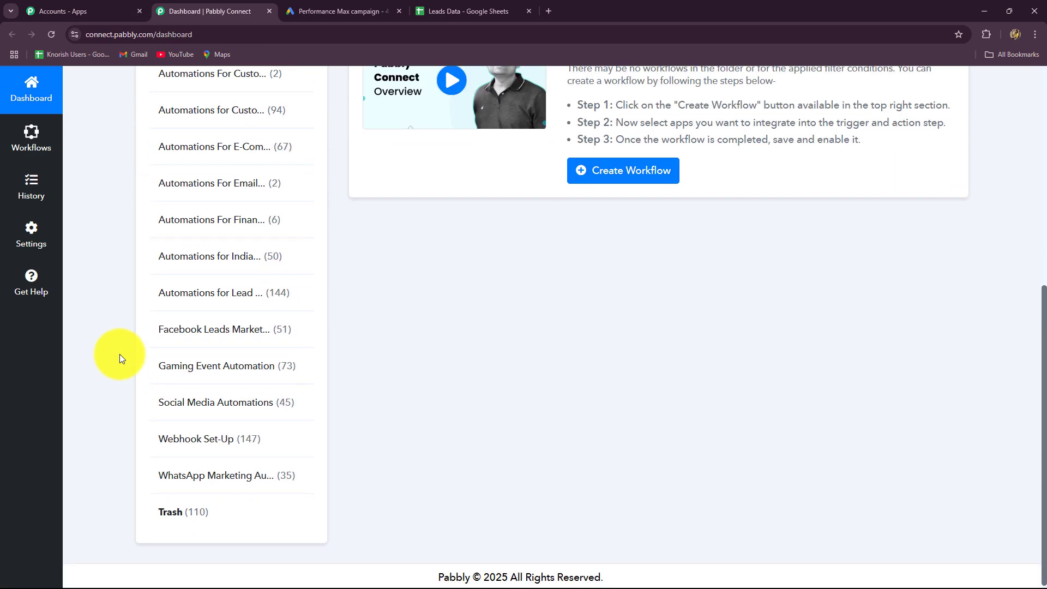
scroll(119, 354, "up", 5)
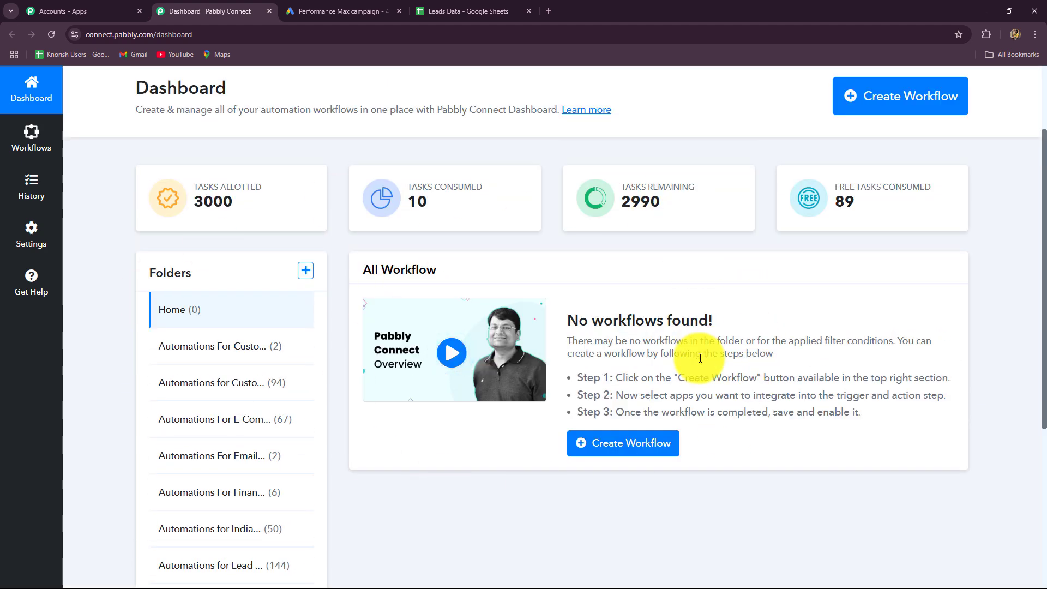
scroll(665, 422, "down", 4)
scroll(631, 449, "down", 1)
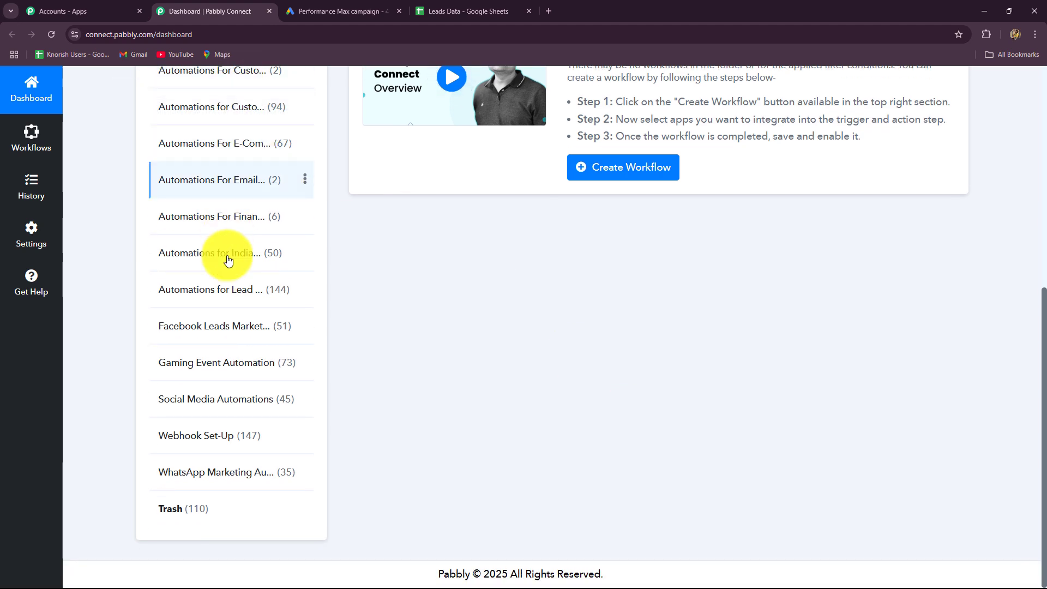
scroll(220, 457, "up", 2)
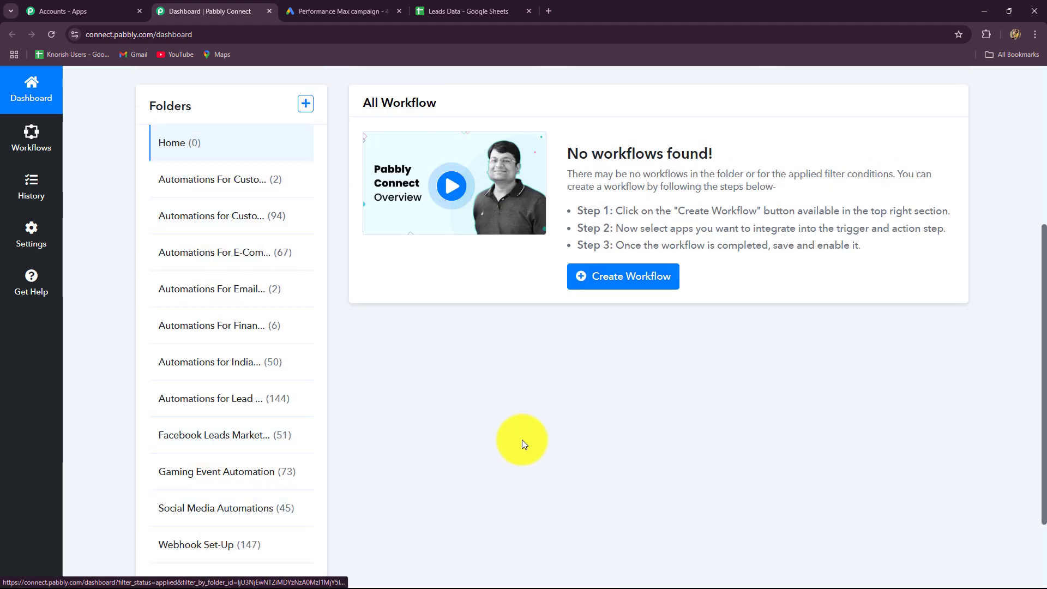
scroll(521, 437, "up", 4)
left_click(897, 155)
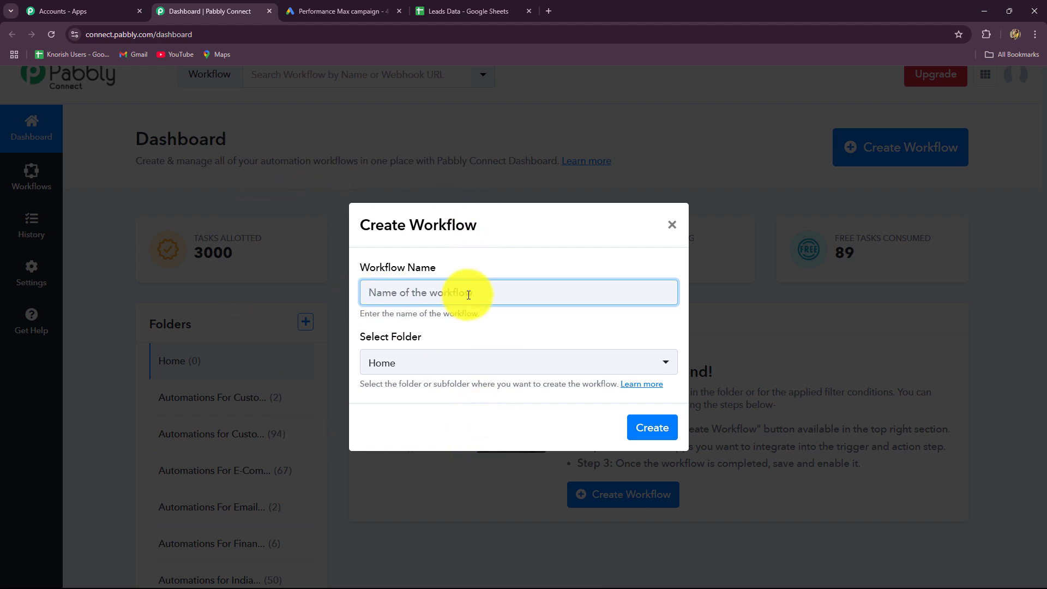
type("Add Google Ads Lead in Google Sheets with Pabbly Connect")
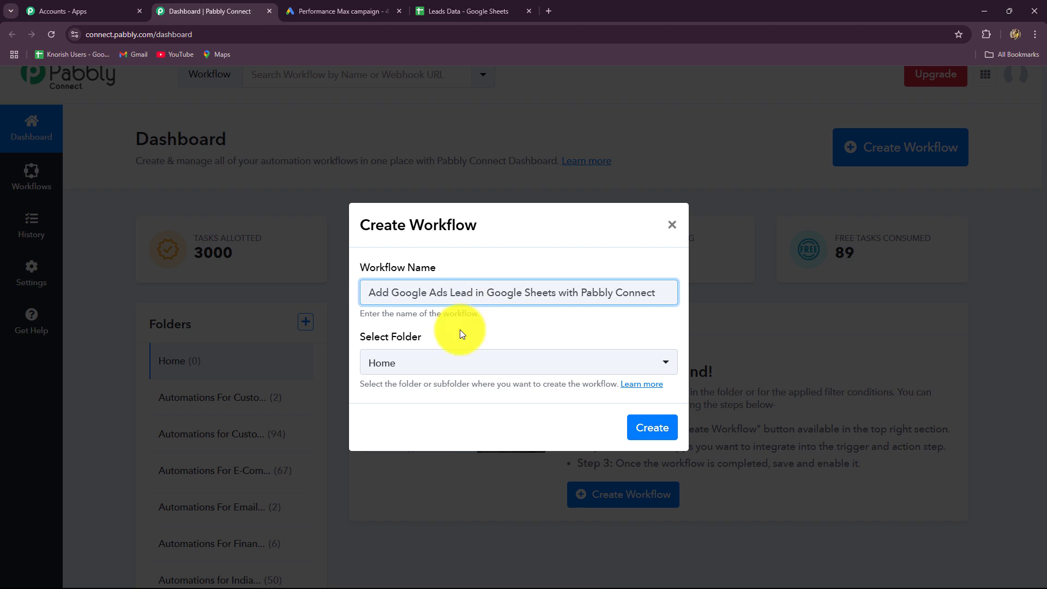
left_click(460, 329)
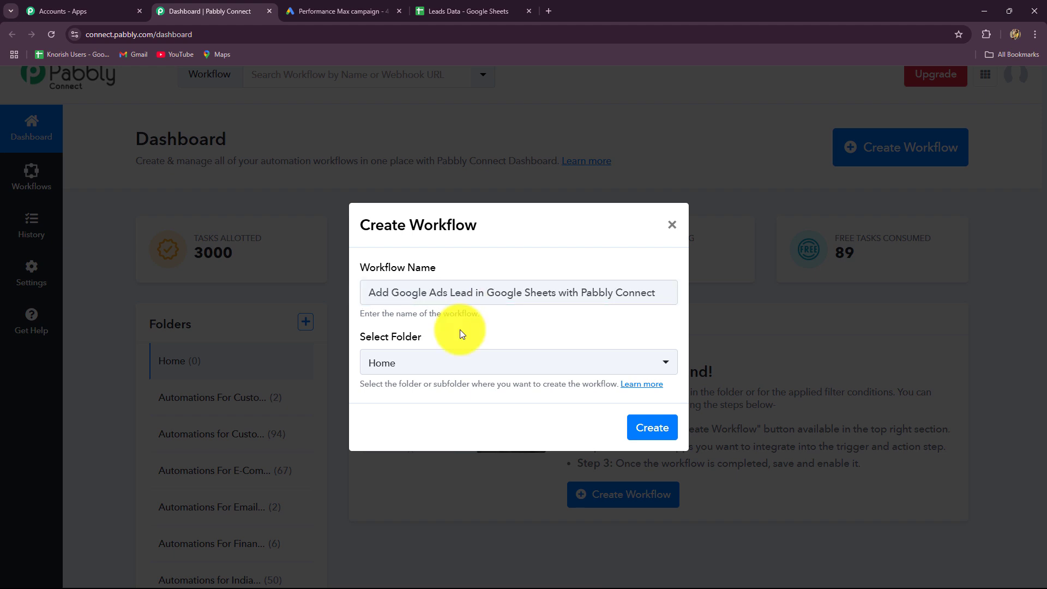
- Choose the Automations for Lead Management folder for the workflow and create it
left_click(436, 365)
scroll(436, 306, "down", 3)
scroll(432, 218, "up", 3)
scroll(425, 262, "down", 3)
scroll(426, 311, "up", 3)
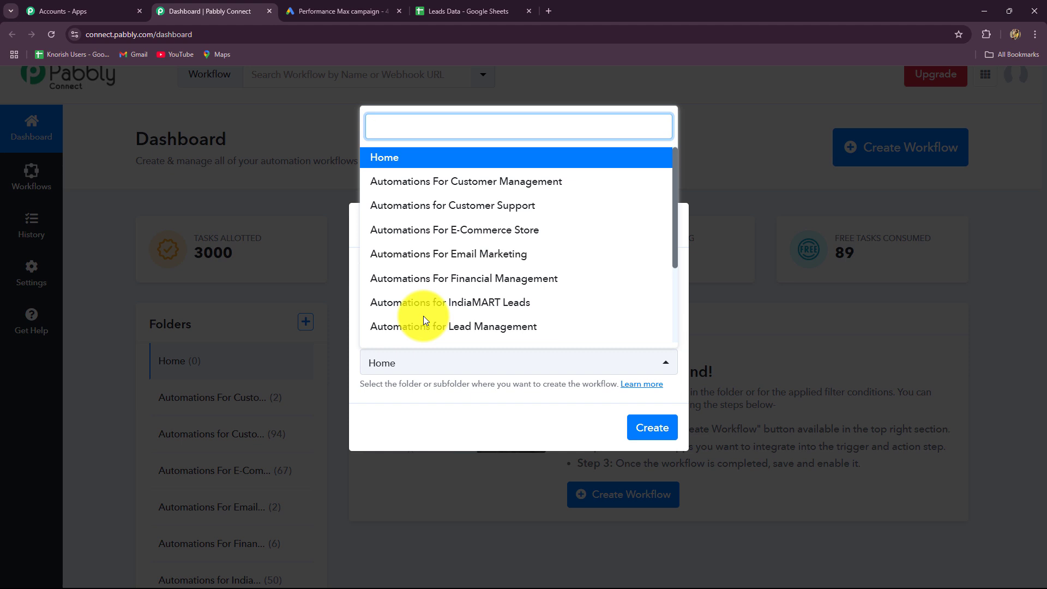
scroll(423, 316, "down", 3)
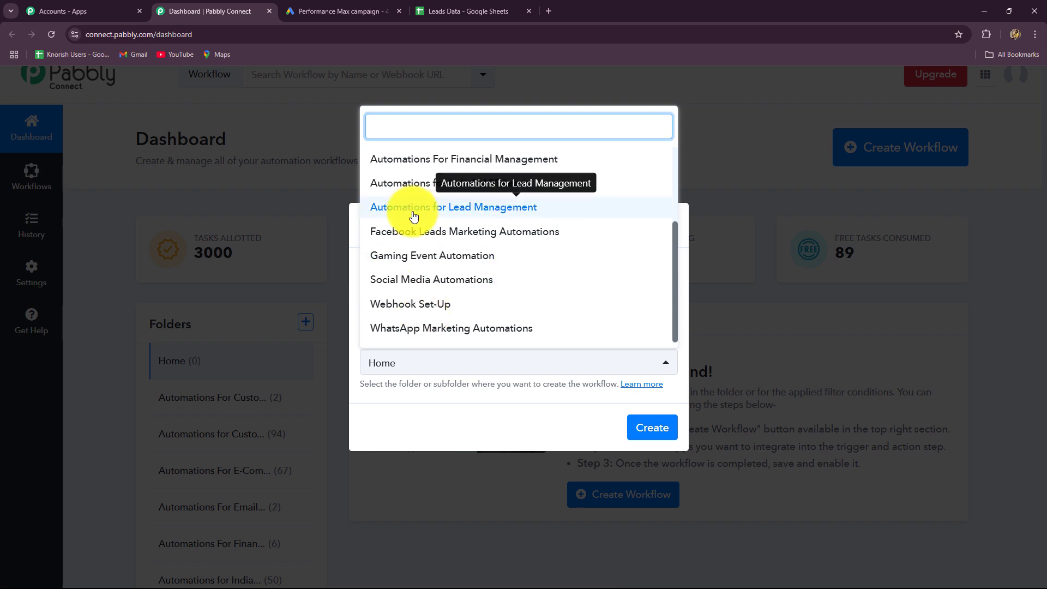
left_click(343, 12)
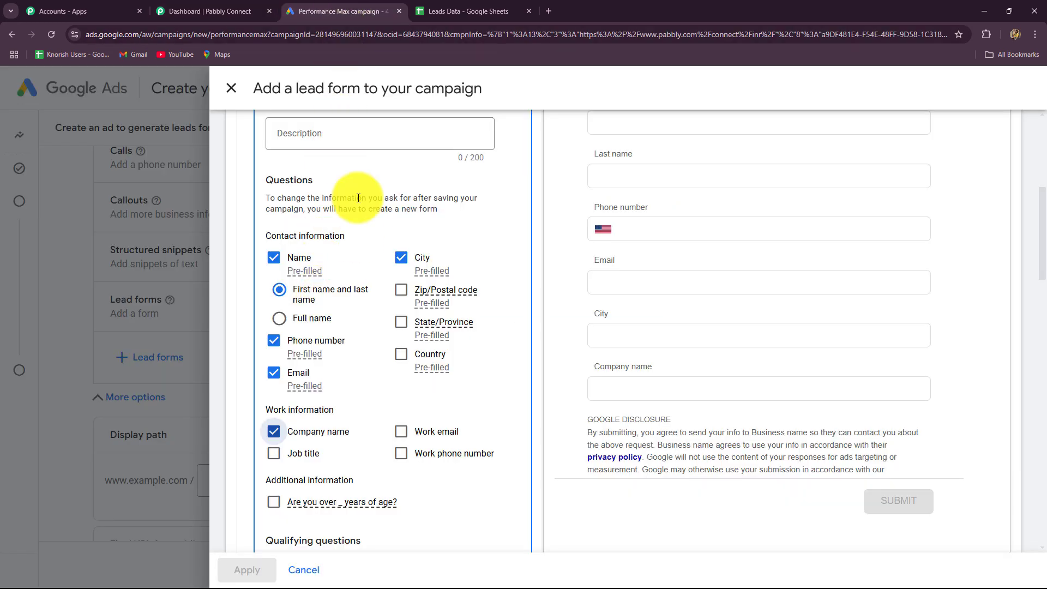
left_click(438, 2)
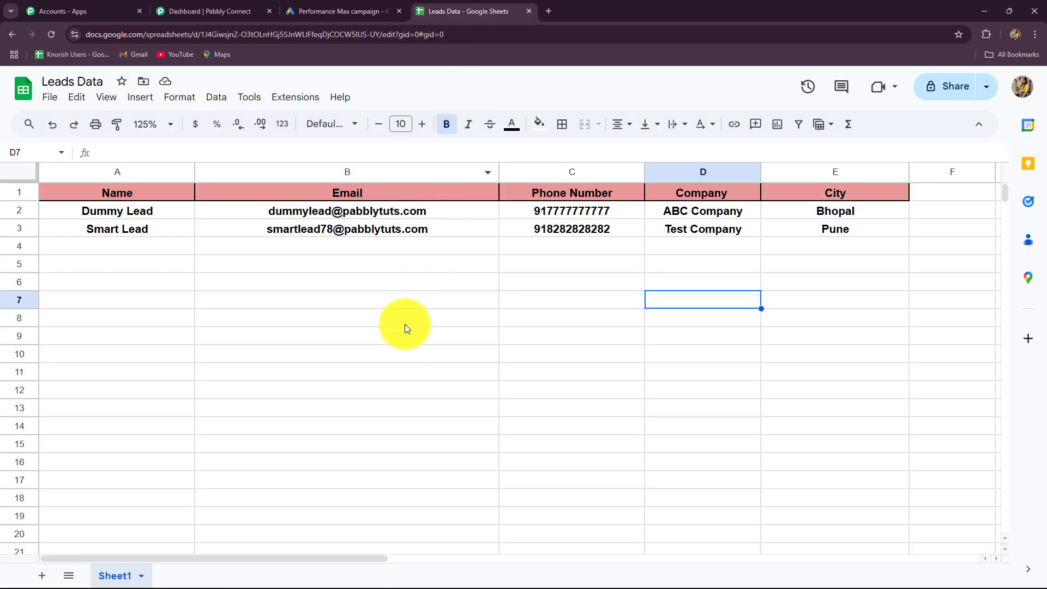
left_click(211, 8)
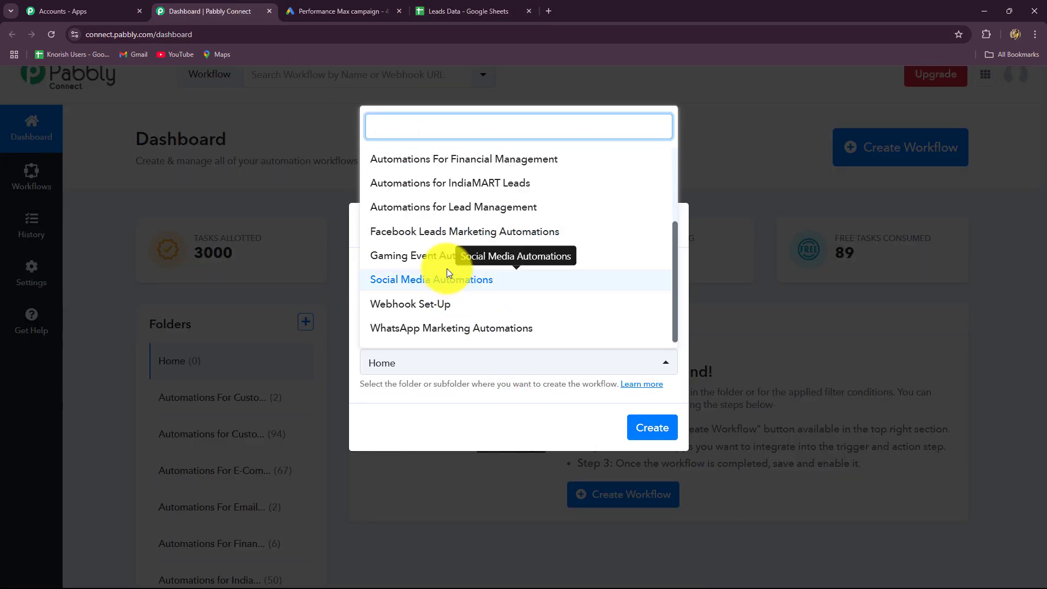
left_click(451, 207)
left_click(639, 427)
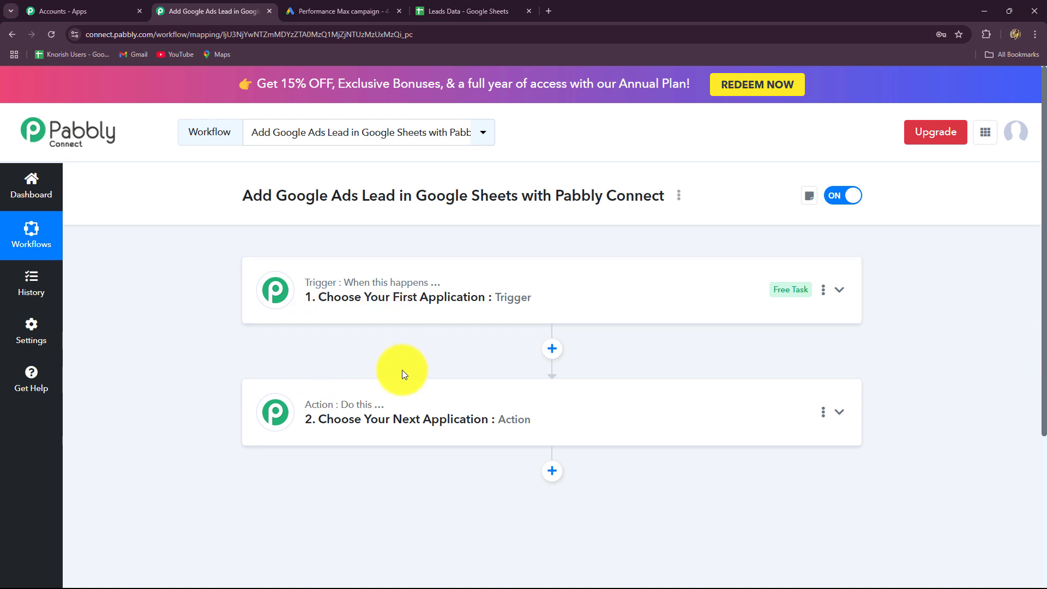
- Set the workflow's trigger to the Google Ads app with the New Lead Form Entry event
left_click(477, 8)
left_click(197, 7)
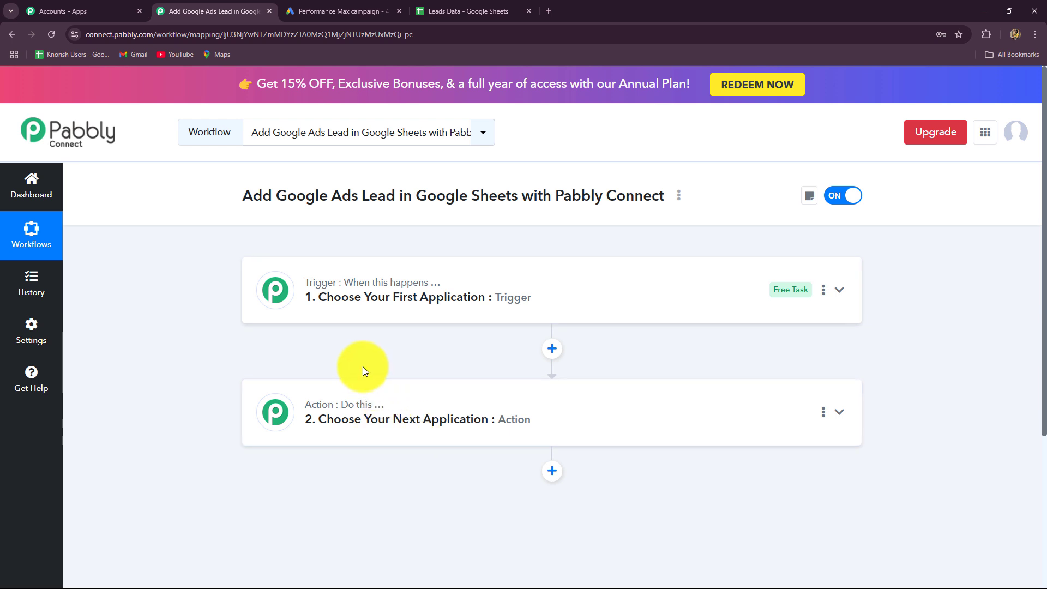
left_click(334, 292)
left_click(288, 205)
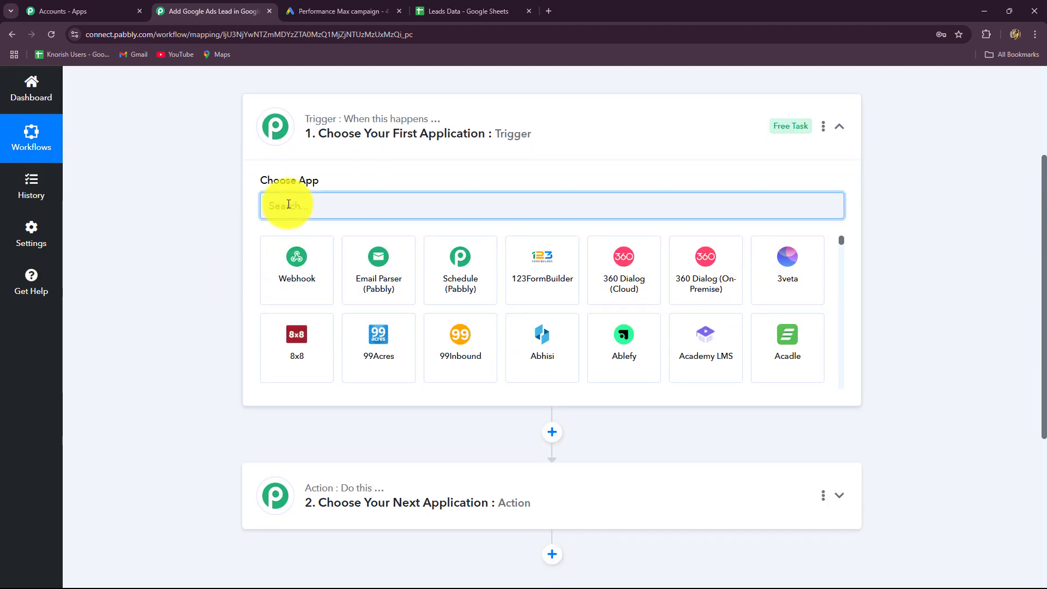
type("google")
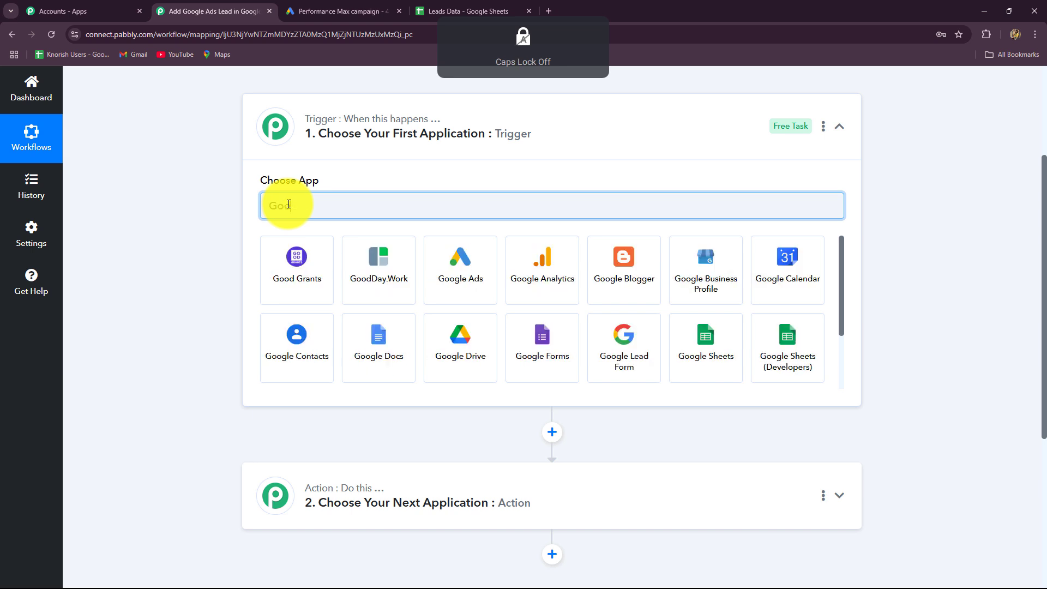
left_click(272, 236)
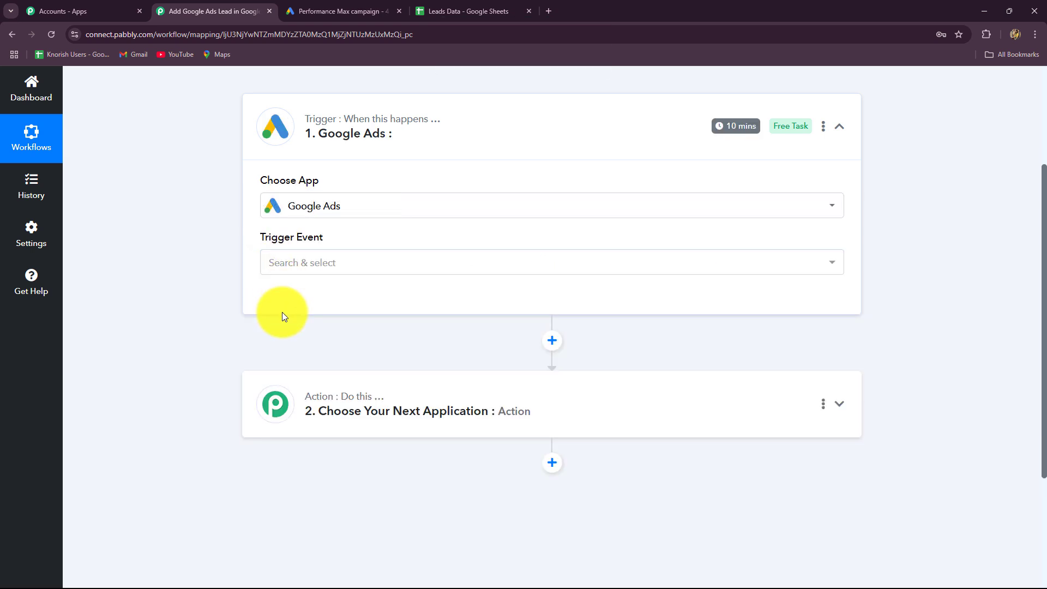
left_click(311, 264)
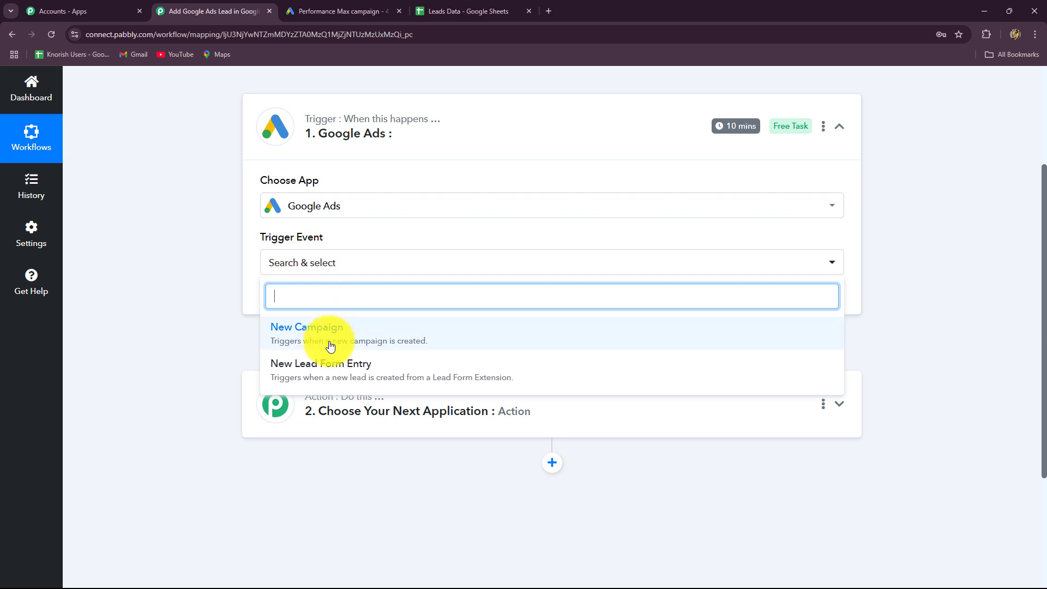
left_click(324, 377)
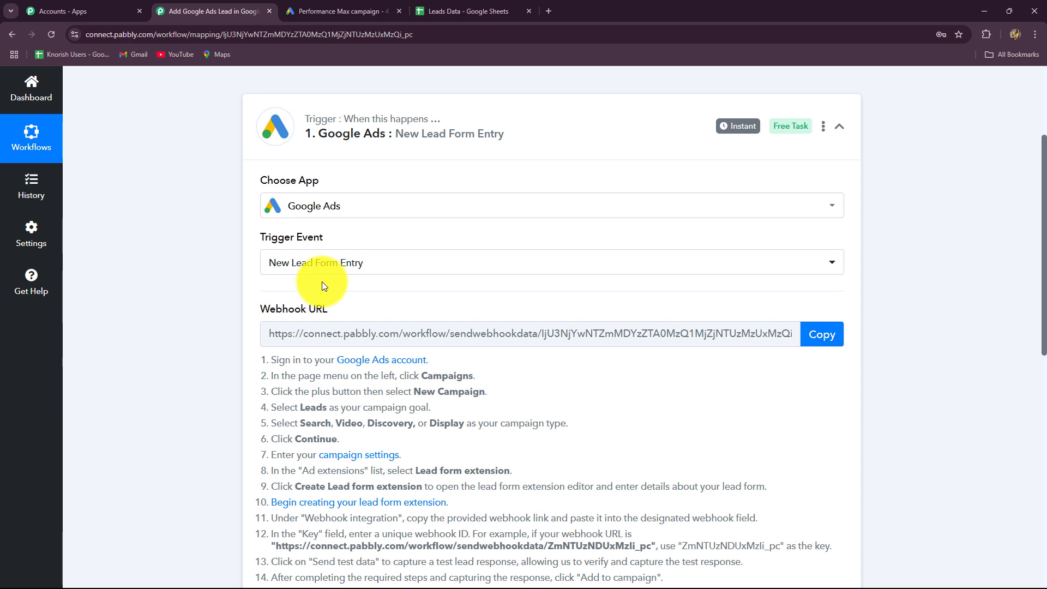
- Review the trigger's webhook setup instructions alongside the lead form open in Google Ads
scroll(322, 282, "down", 3)
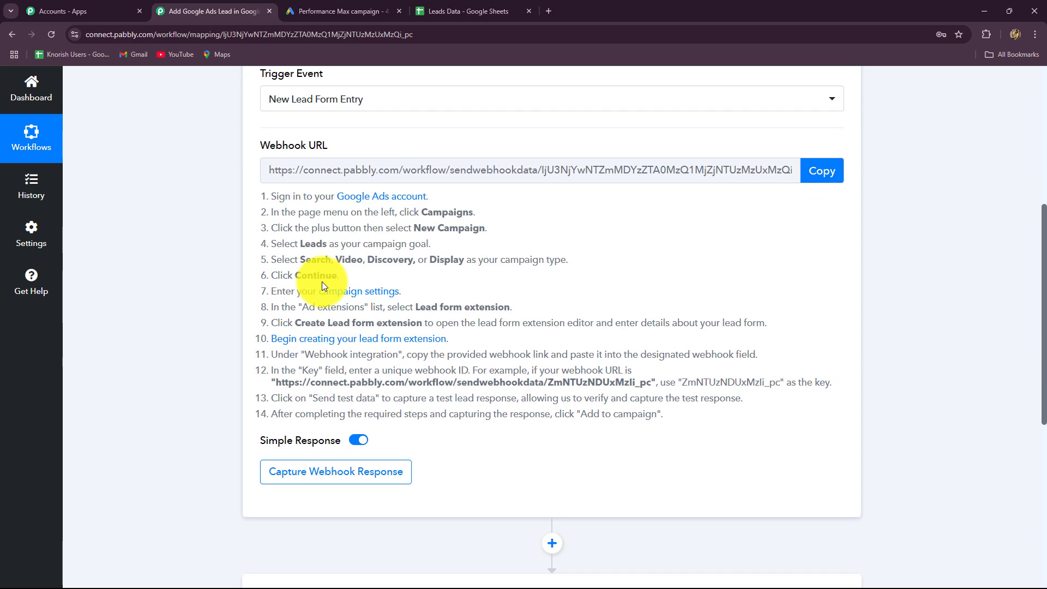
scroll(322, 282, "up", 2)
scroll(322, 281, "up", 1)
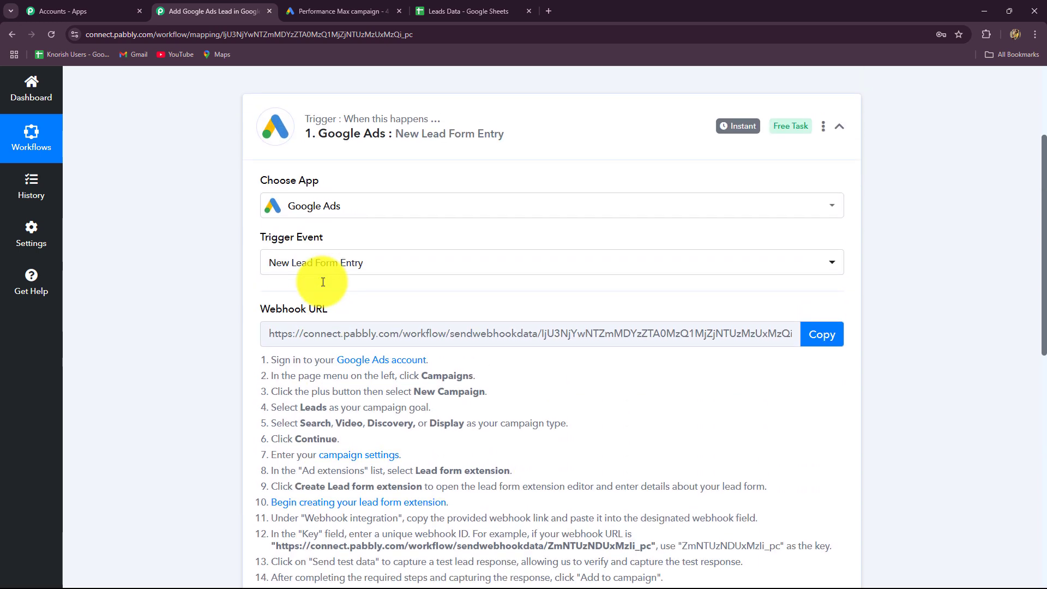
left_click(311, 4)
left_click(214, 7)
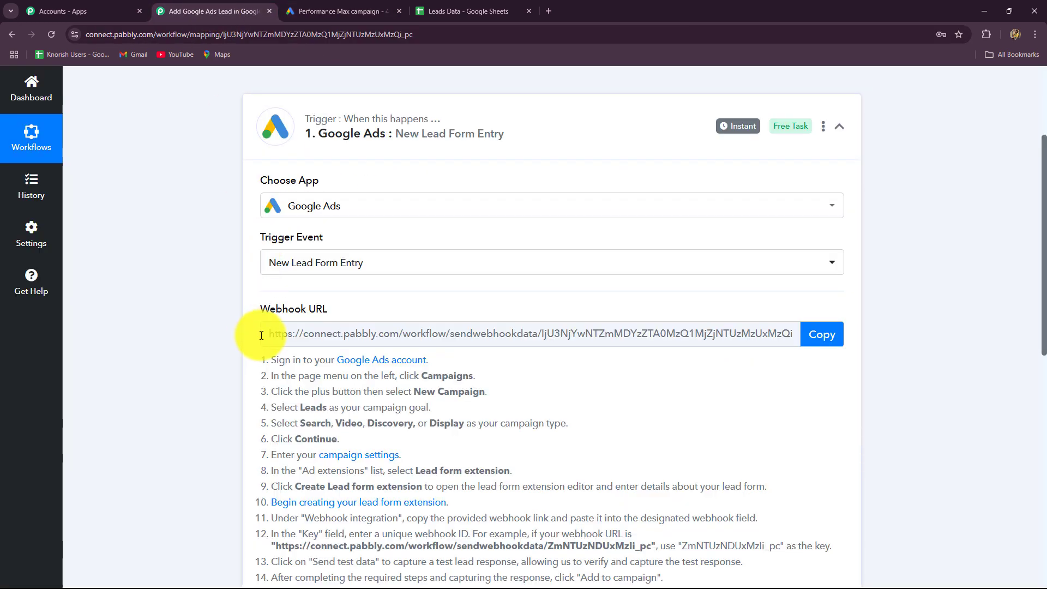
scroll(256, 322, "down", 2)
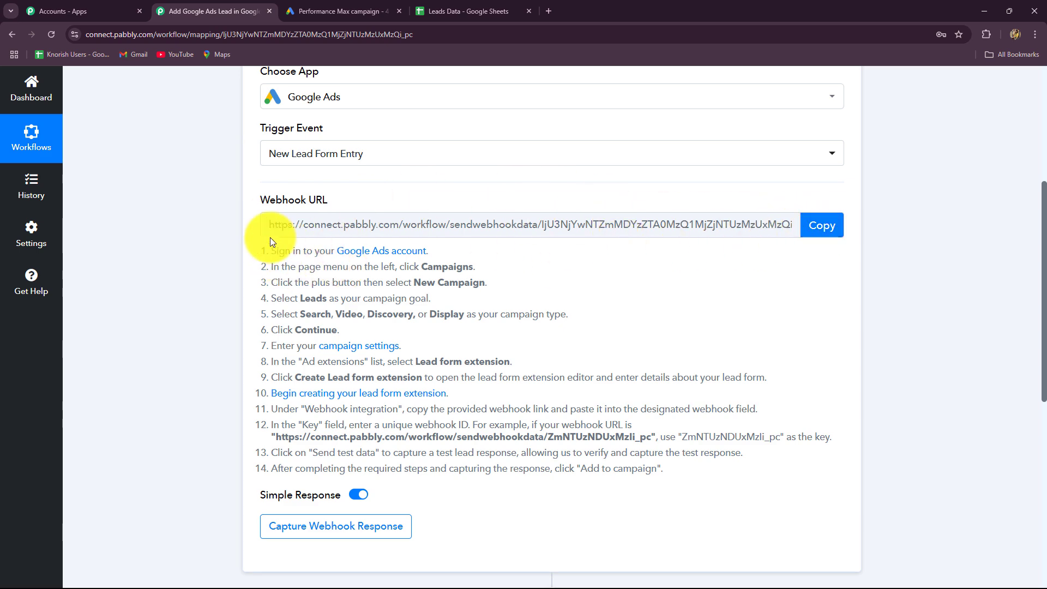
left_click(308, 10)
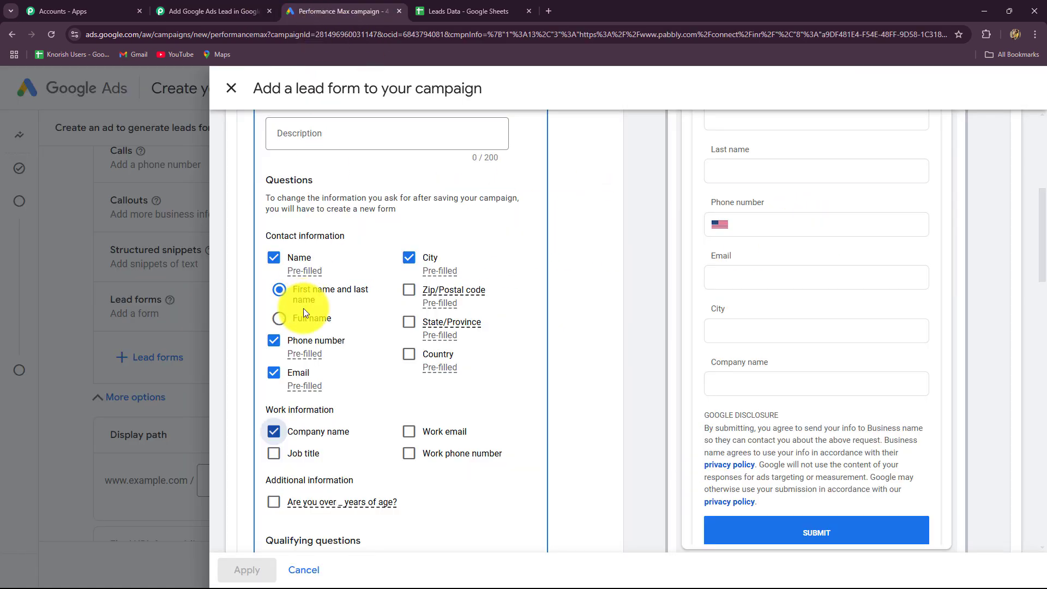
left_click(213, 11)
left_click_drag(272, 250, 709, 503)
left_click(709, 502)
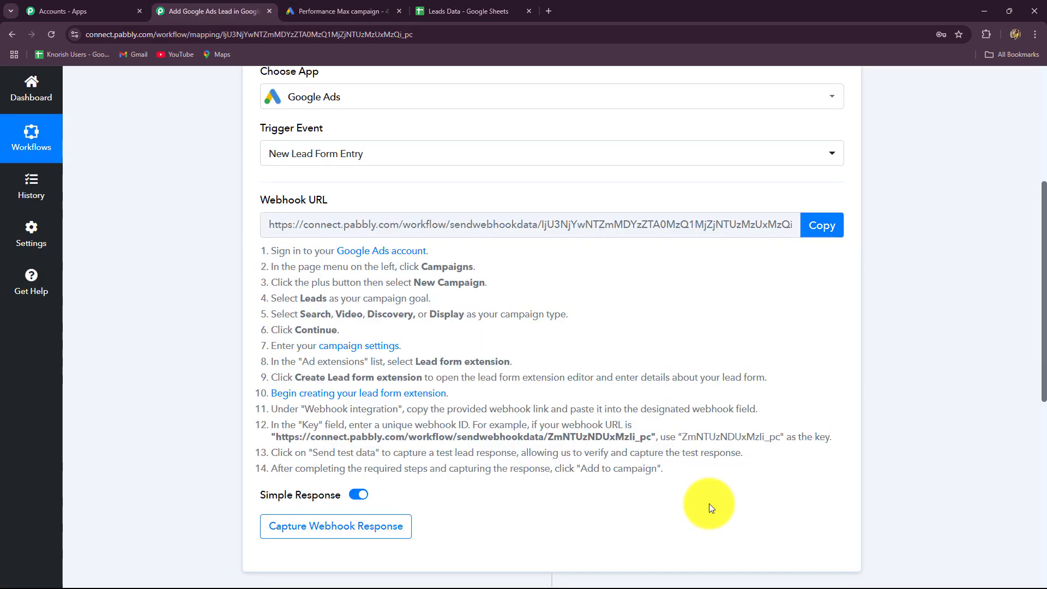
- Copy the webhook URL of the Google Ads trigger
left_click(822, 225)
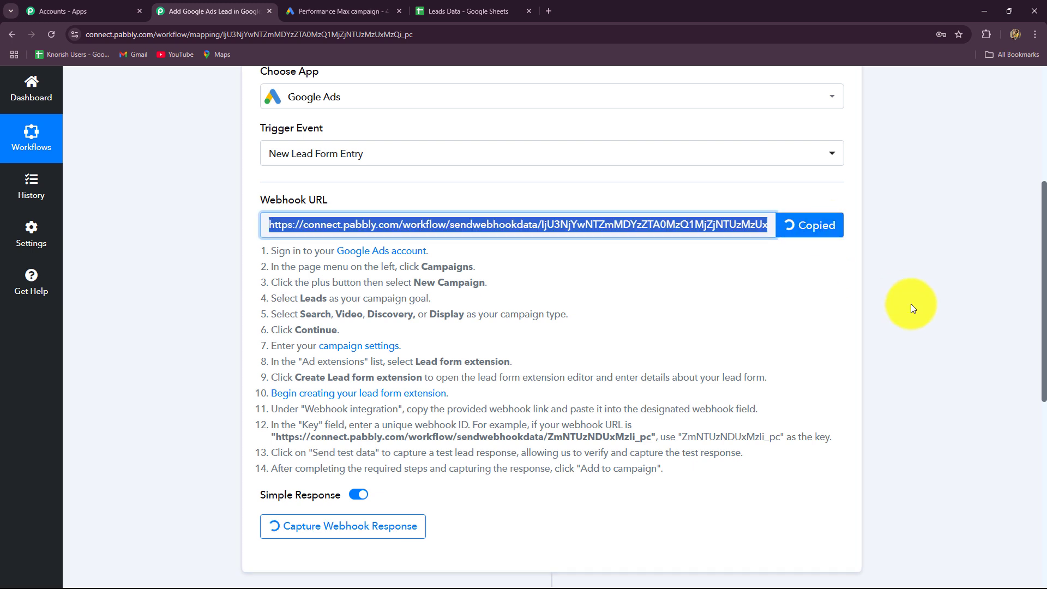
scroll(911, 304, "up", 2)
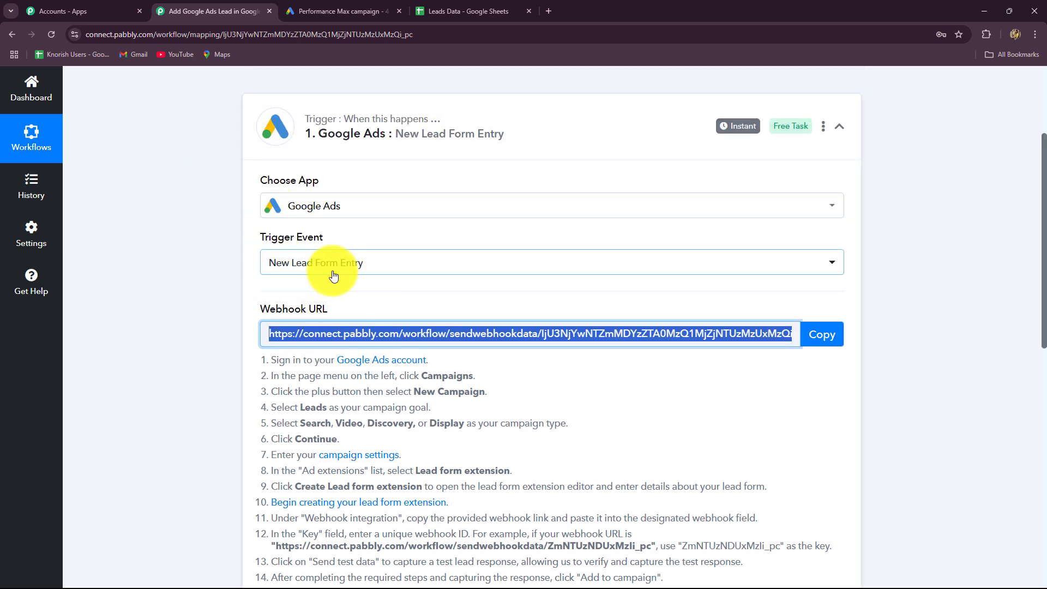
scroll(336, 276, "down", 2)
scroll(358, 371, "up", 4)
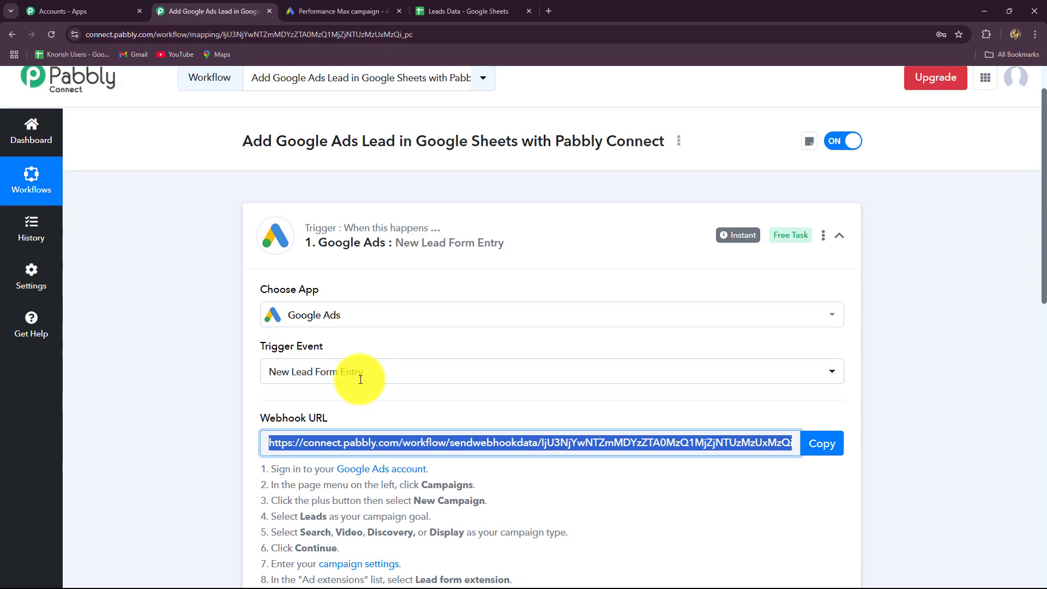
scroll(744, 250, "down", 4)
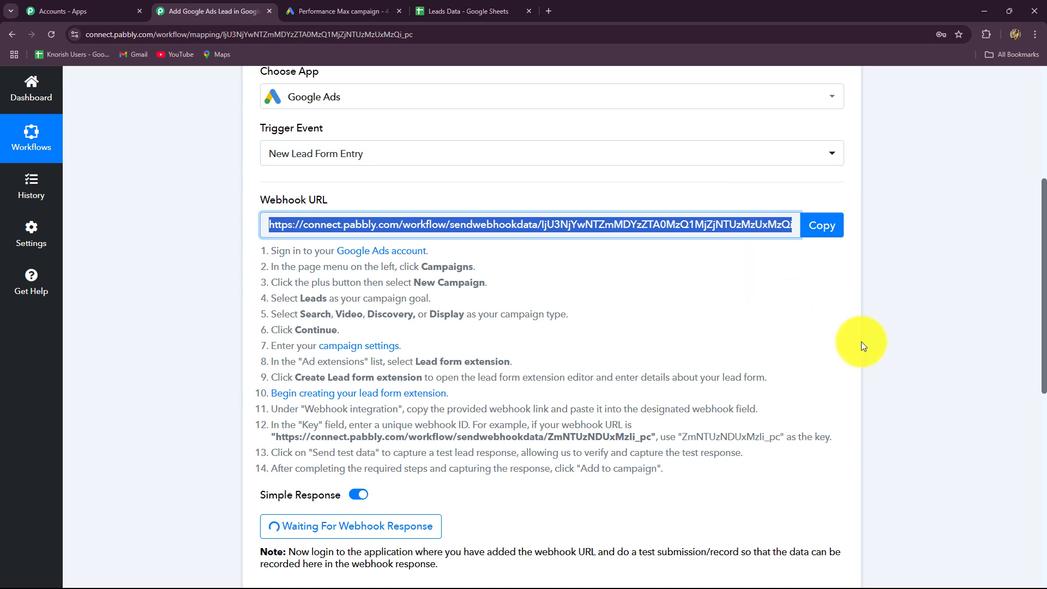
- Switch to the Google Ads campaign and paste the copied webhook URL into the lead form's lead delivery options
left_click(342, 15)
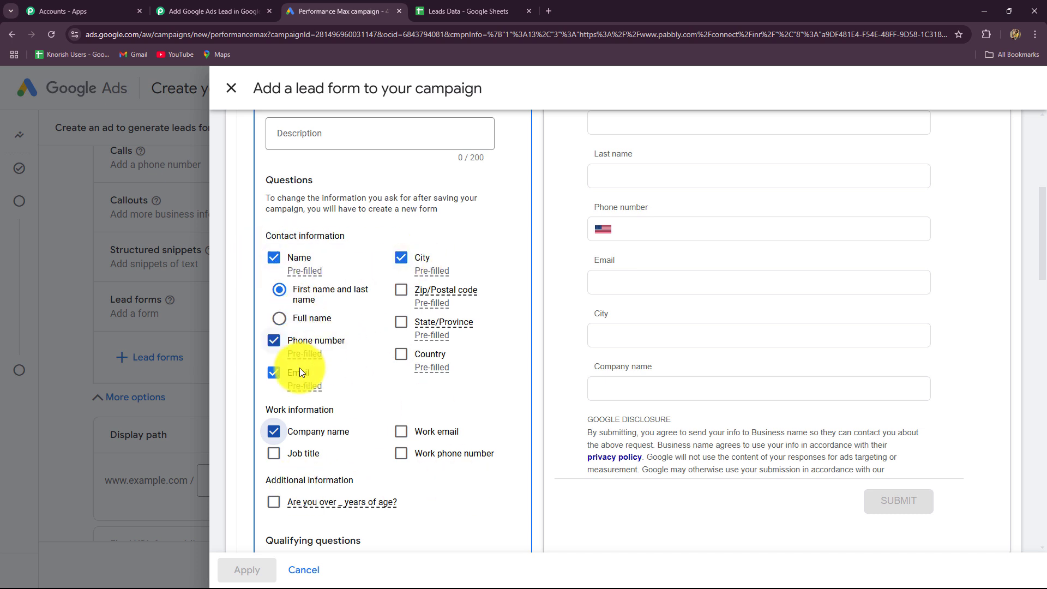
scroll(416, 463, "down", 1)
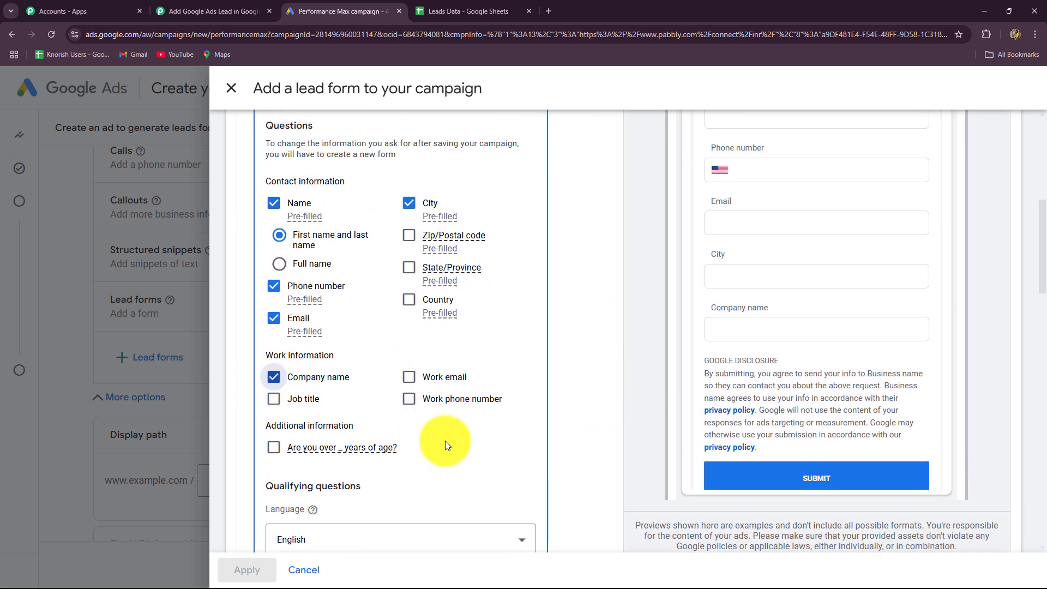
scroll(446, 428, "down", 6)
scroll(447, 428, "down", 8)
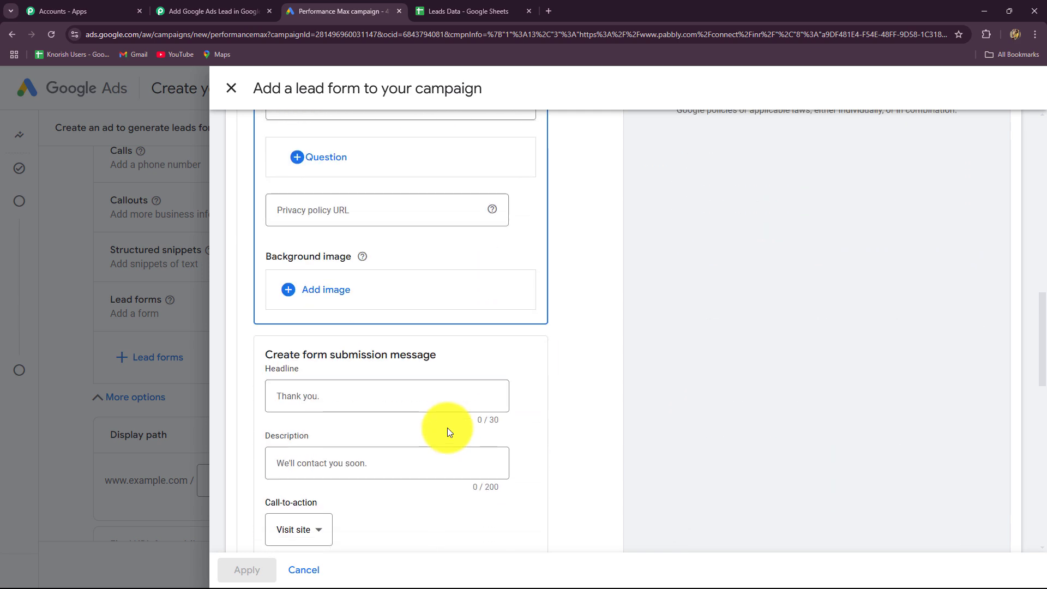
scroll(448, 427, "down", 4)
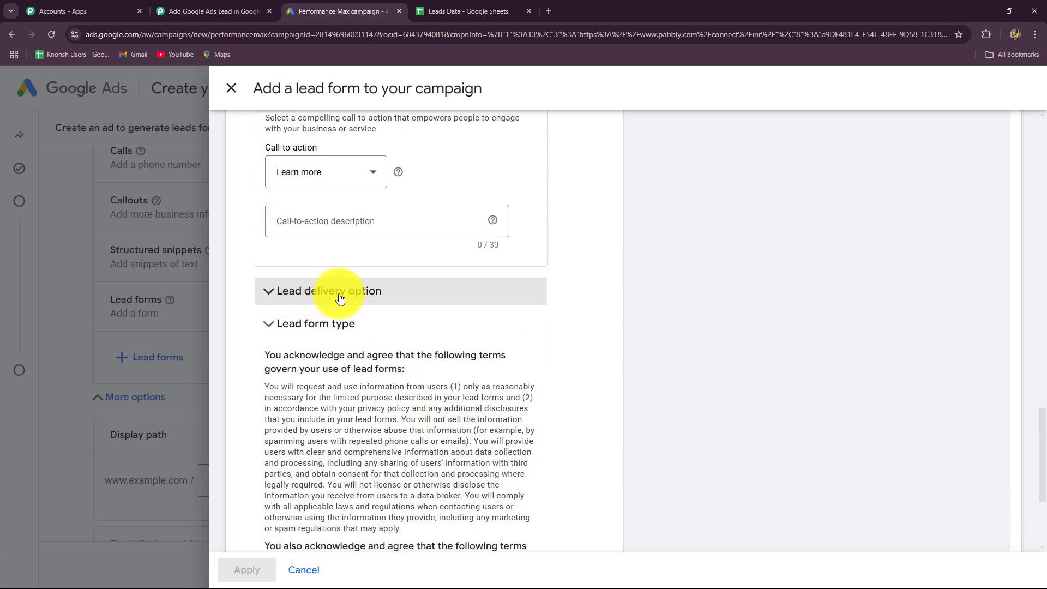
left_click(339, 295)
scroll(340, 294, "down", 3)
left_click(340, 294)
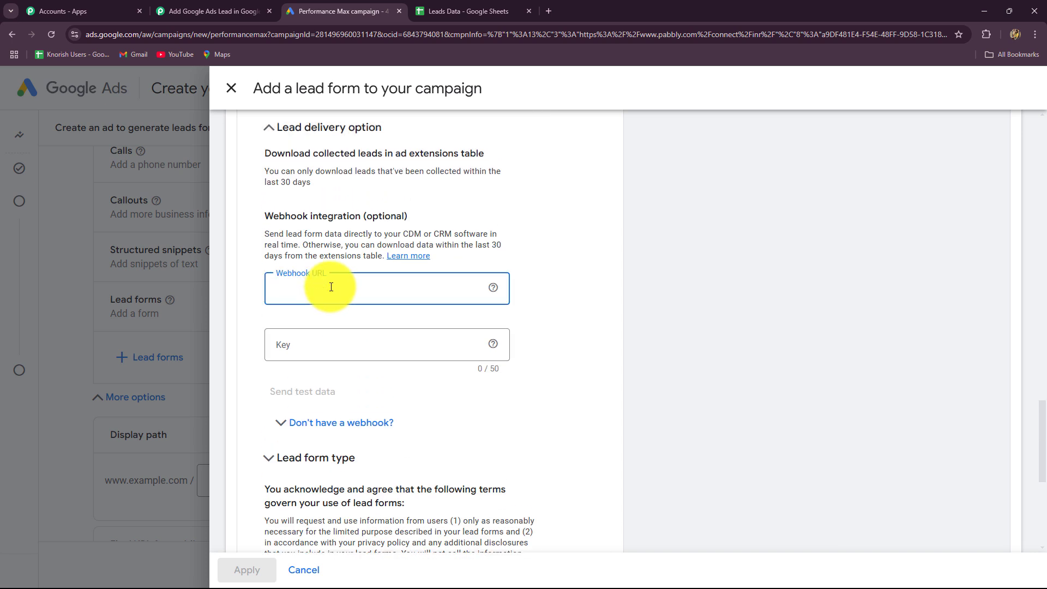
key("ctrl+v")
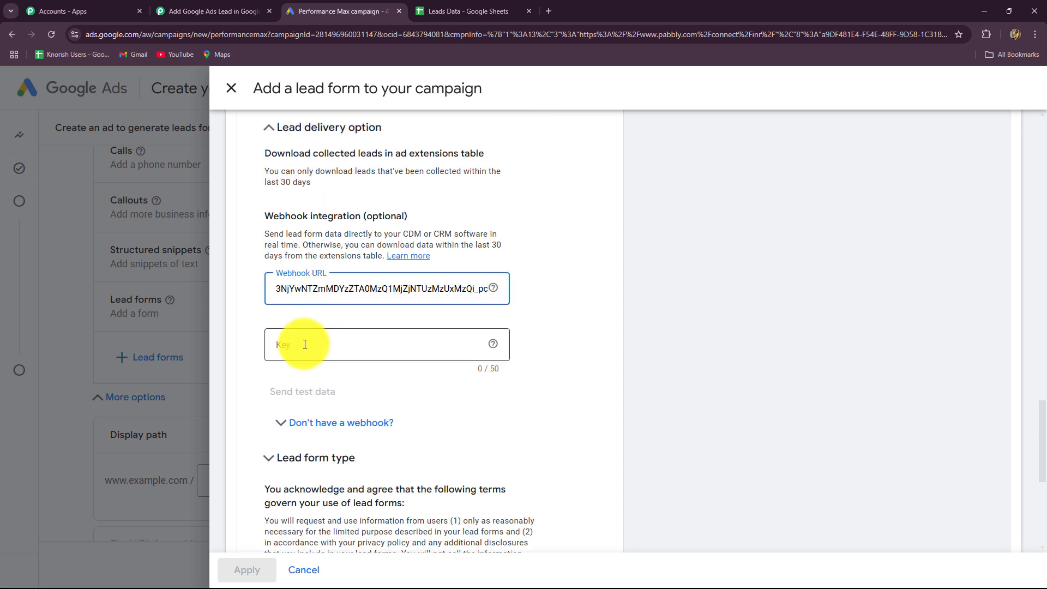
- Set the webhook integration key to "New Leads" and send test data to the webhook
left_click(305, 344)
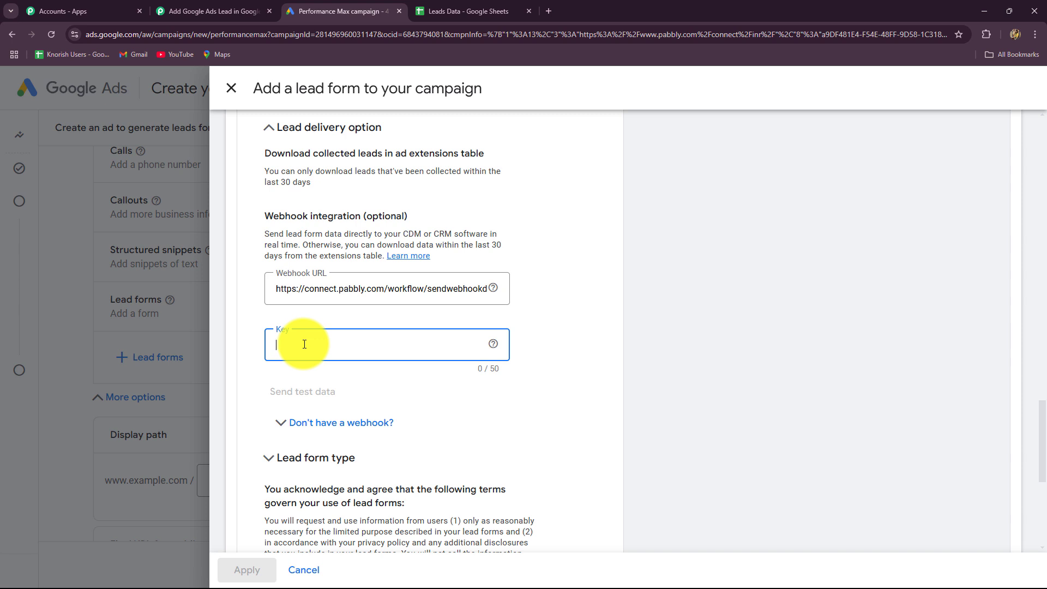
key("Caps_Lock")
type("New Leads")
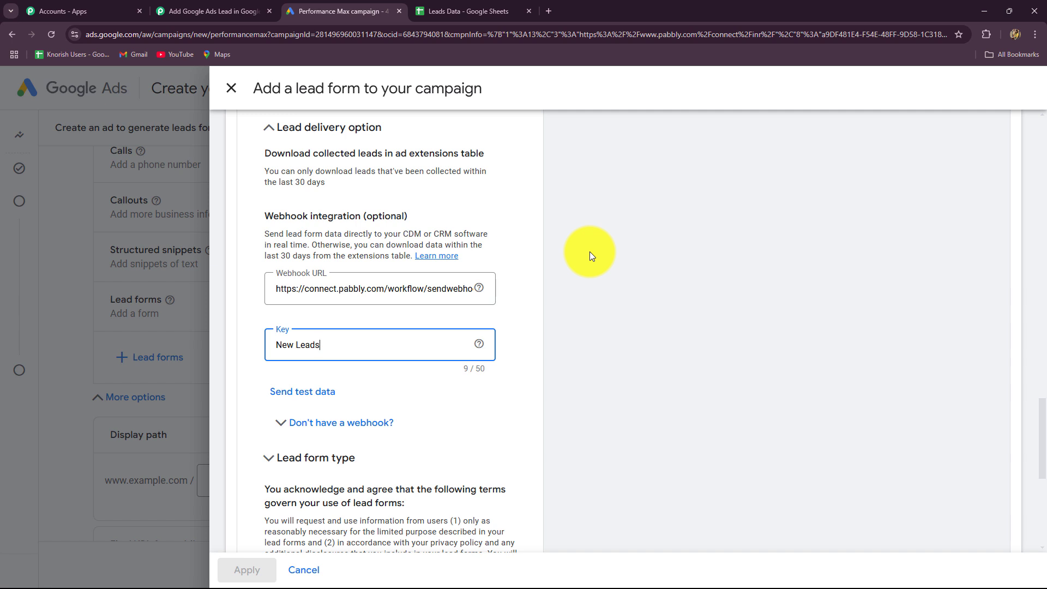
left_click(280, 393)
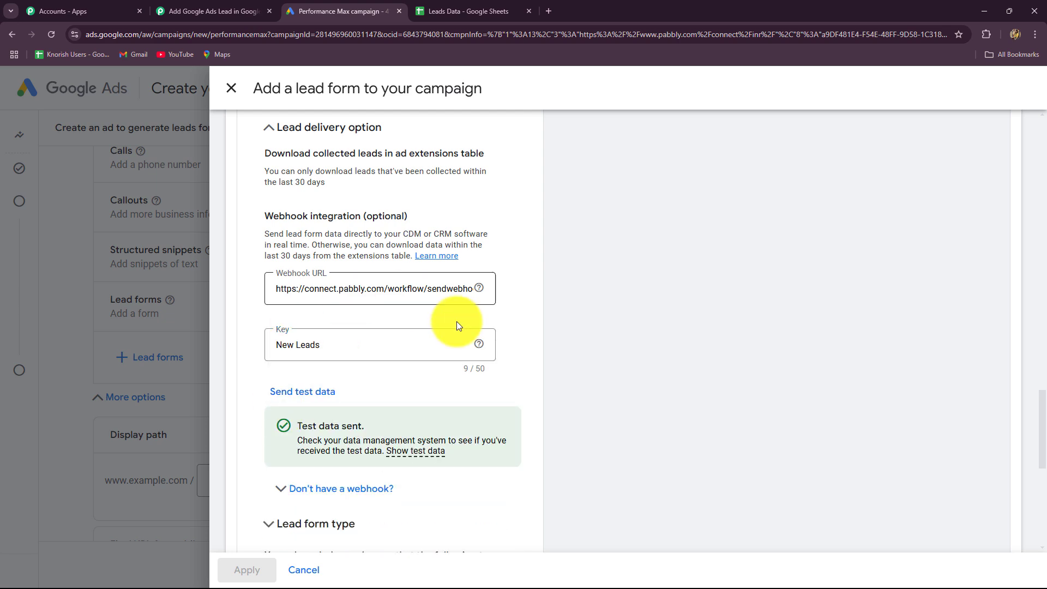
- Switch to the Pabbly Connect workflow and examine the captured test lead response, comparing it with the Google Ads form and the Leads Data columns
left_click(180, 11)
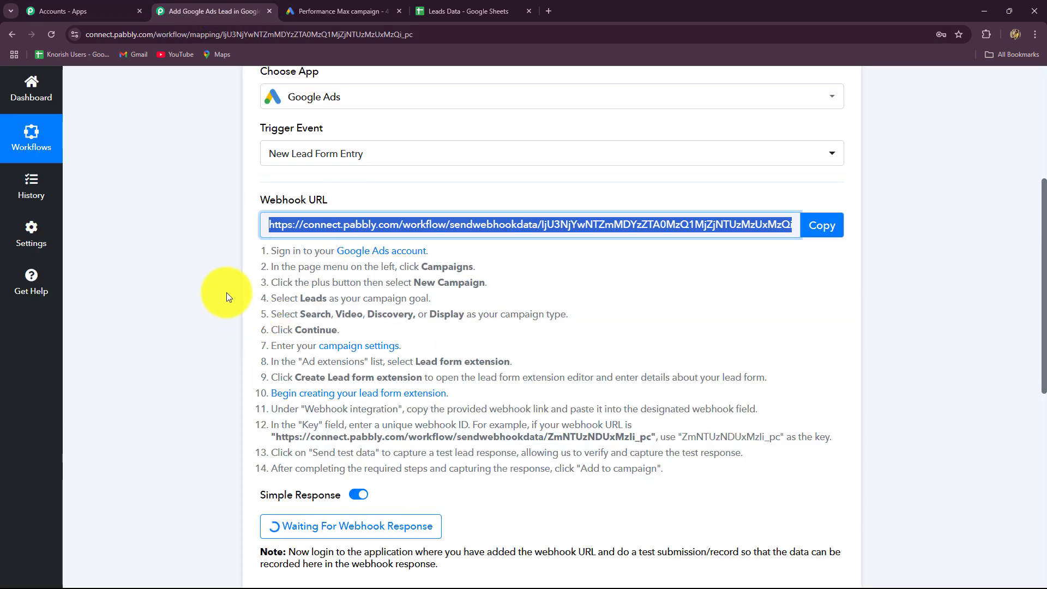
scroll(226, 292, "down", 5)
scroll(227, 293, "down", 3)
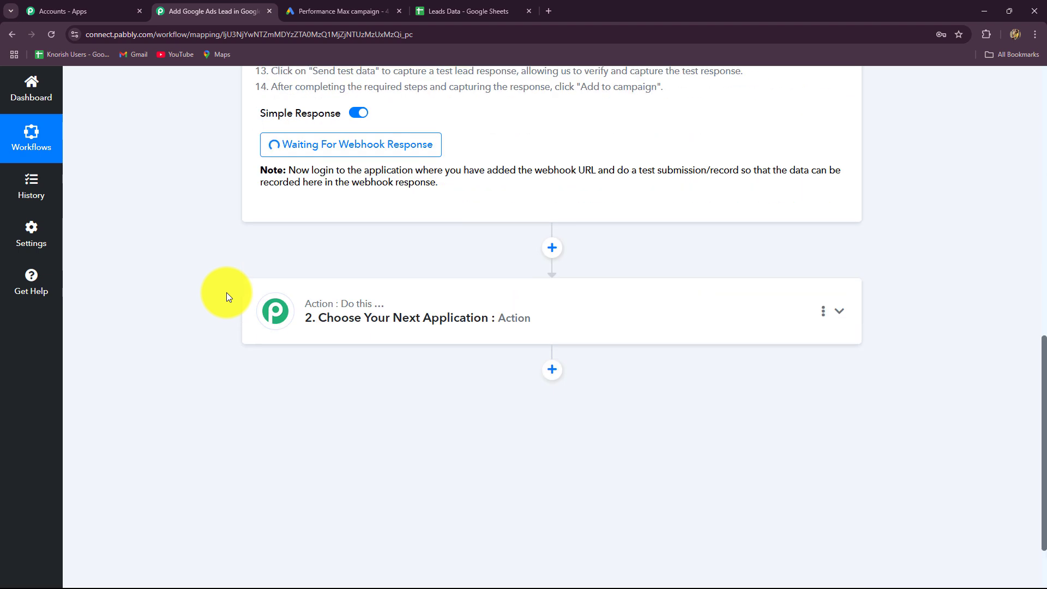
scroll(240, 278, "down", 4)
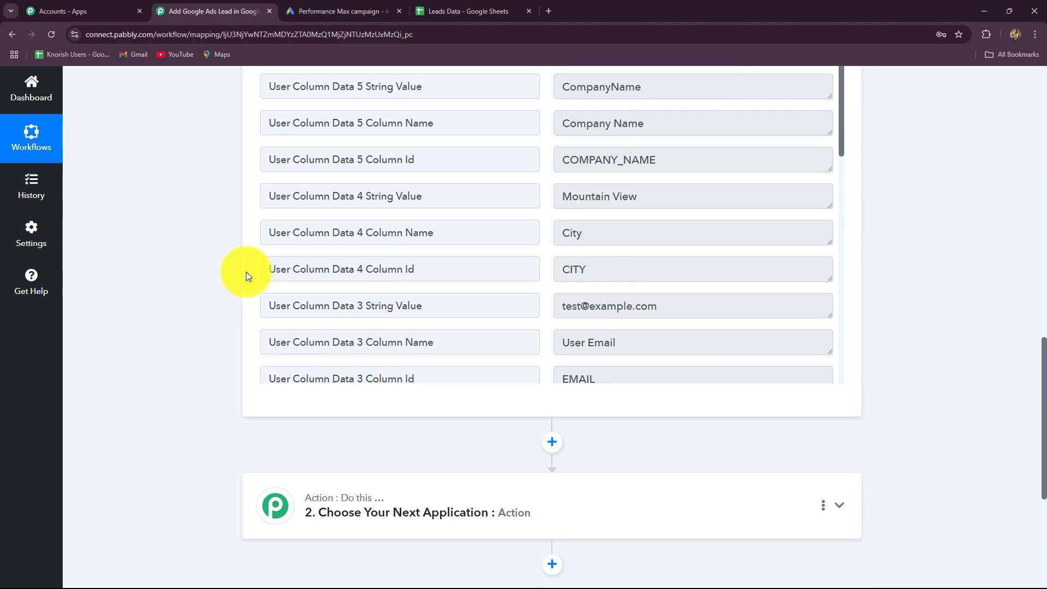
scroll(592, 133, "up", 2)
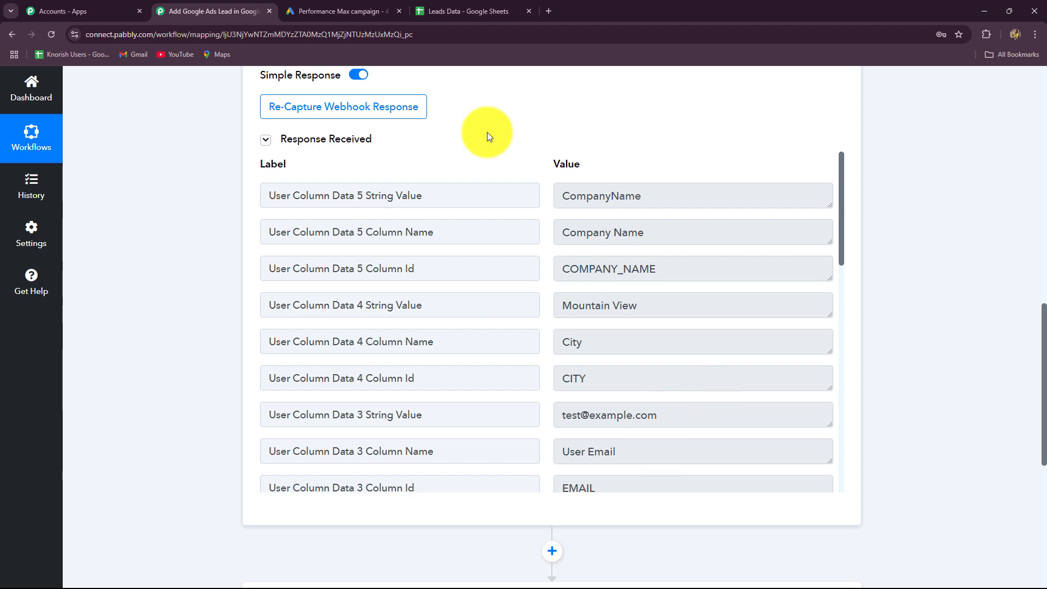
left_click(349, 7)
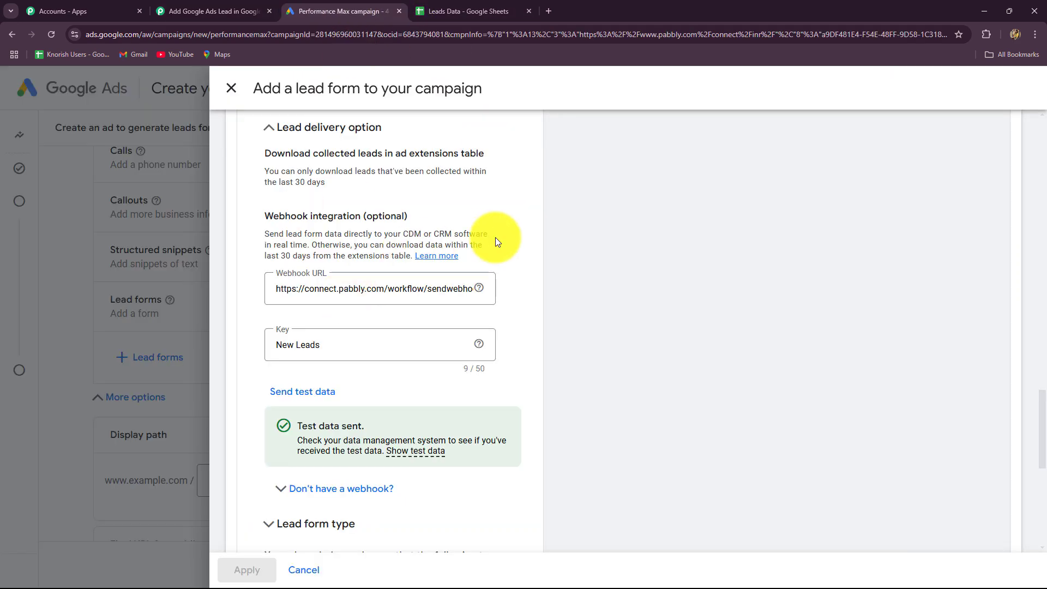
left_click(212, 11)
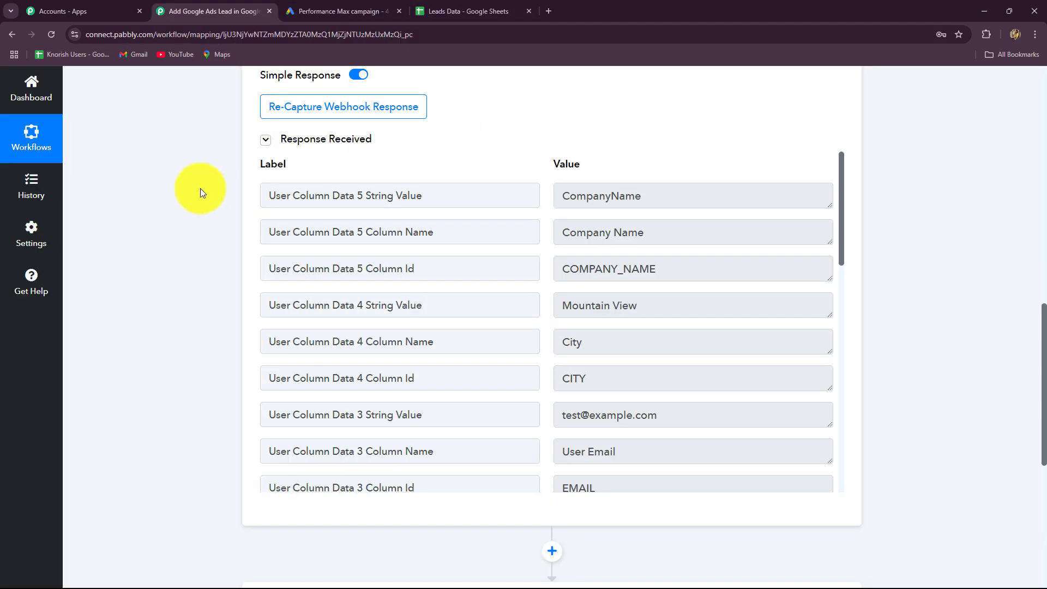
scroll(209, 146, "down", 2)
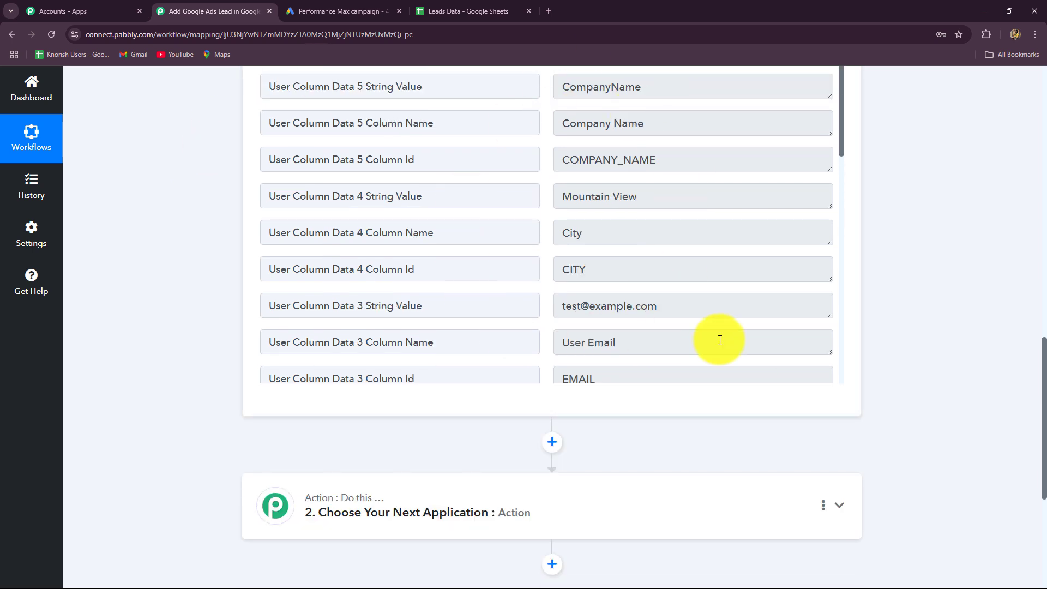
scroll(724, 339, "up", 3)
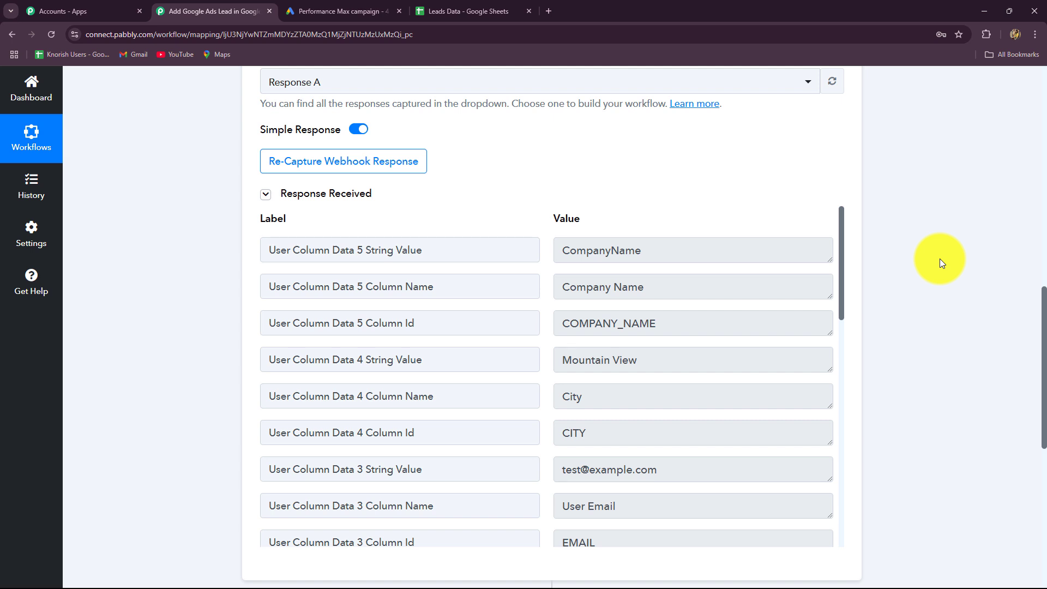
left_click(458, 12)
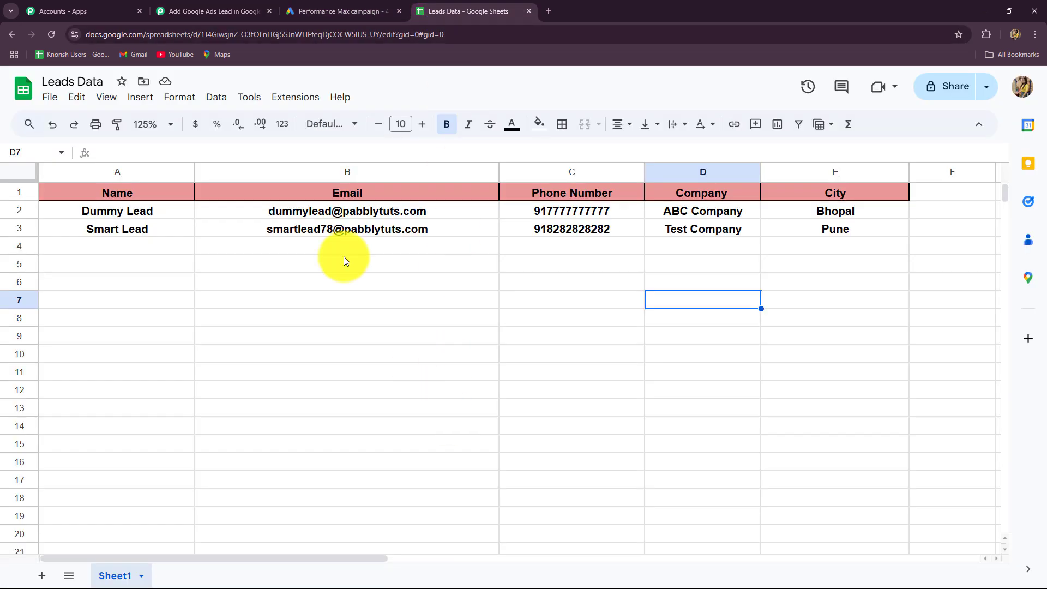
left_click(164, 6)
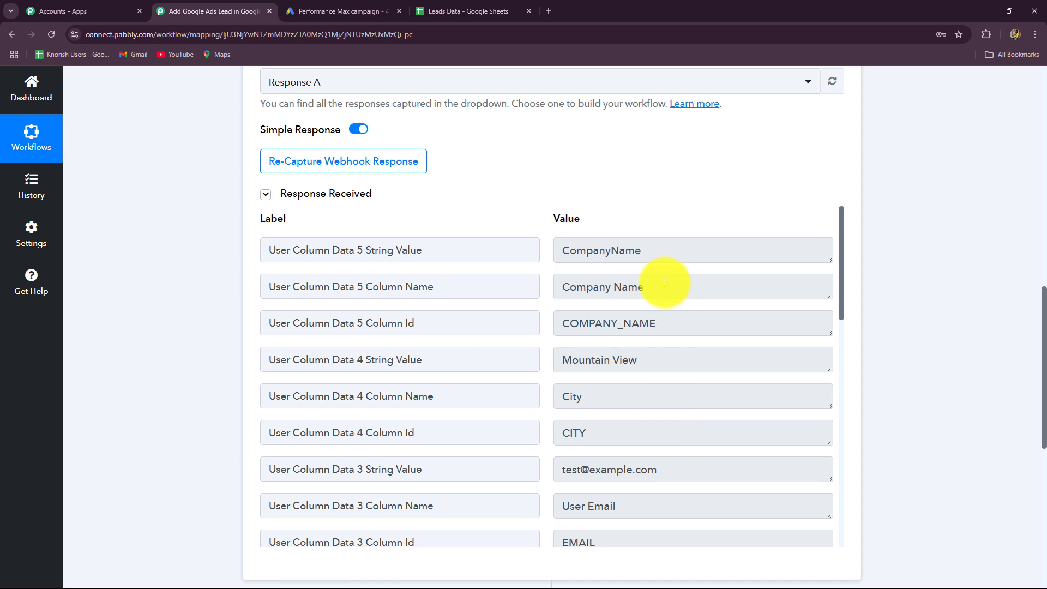
- Review the company, city, email, phone and name values in the captured test lead response, and collapse the Google Ads trigger
double_click(671, 257)
scroll(617, 358, "down", 1)
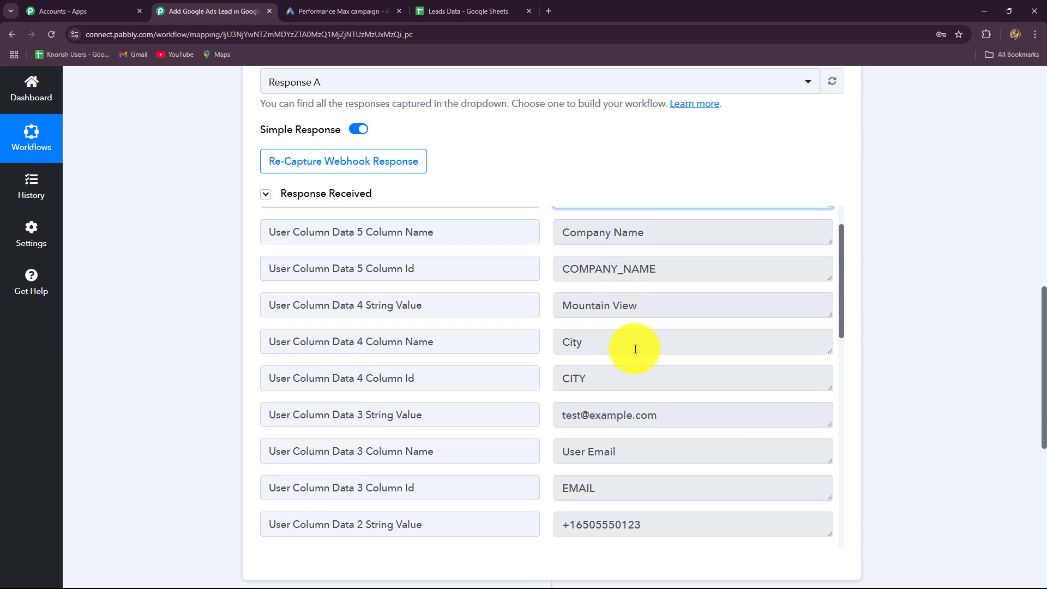
left_click(661, 305)
scroll(640, 400, "down", 2)
left_click(639, 298)
scroll(678, 386, "down", 2)
left_click(640, 312)
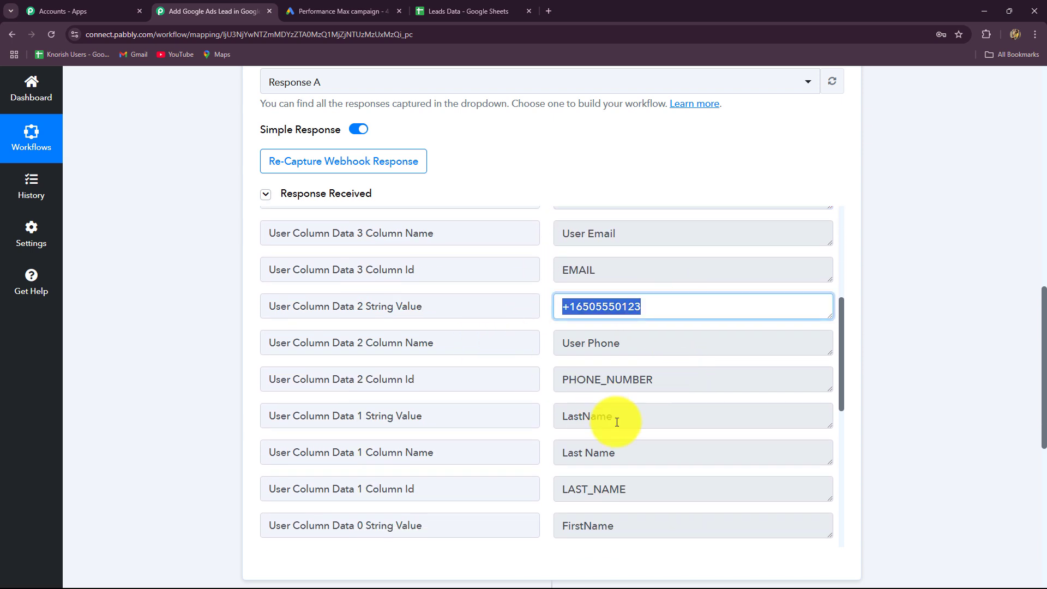
scroll(619, 416, "down", 4)
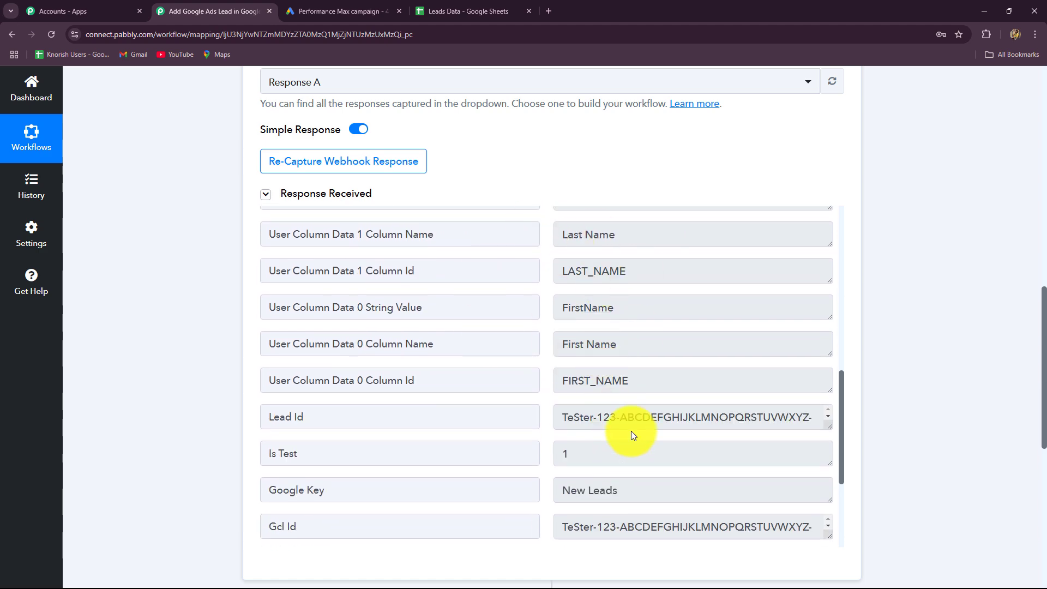
scroll(689, 444, "down", 3)
scroll(921, 416, "up", 12)
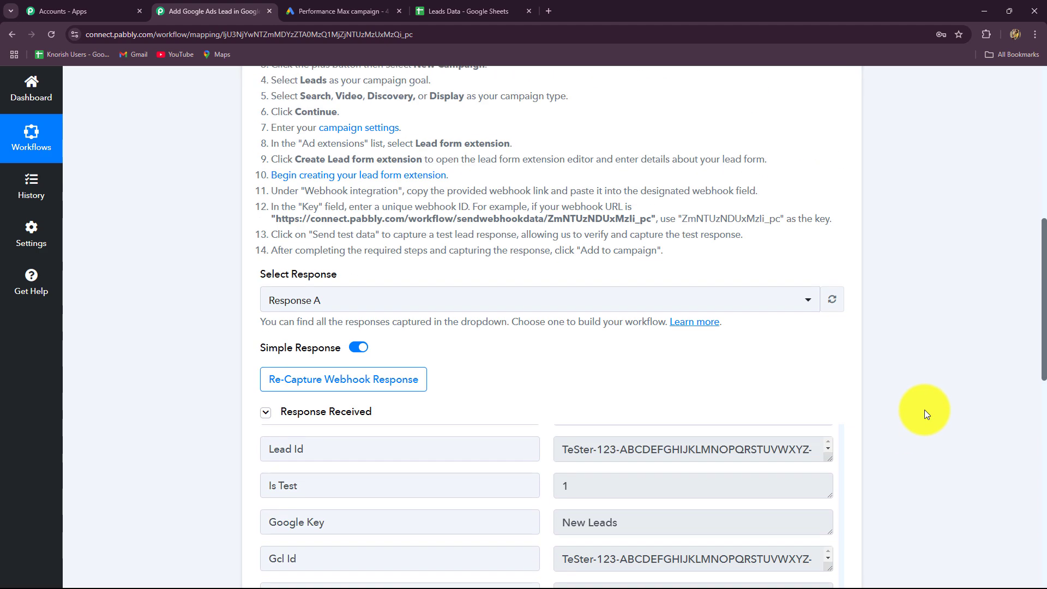
left_click(843, 239)
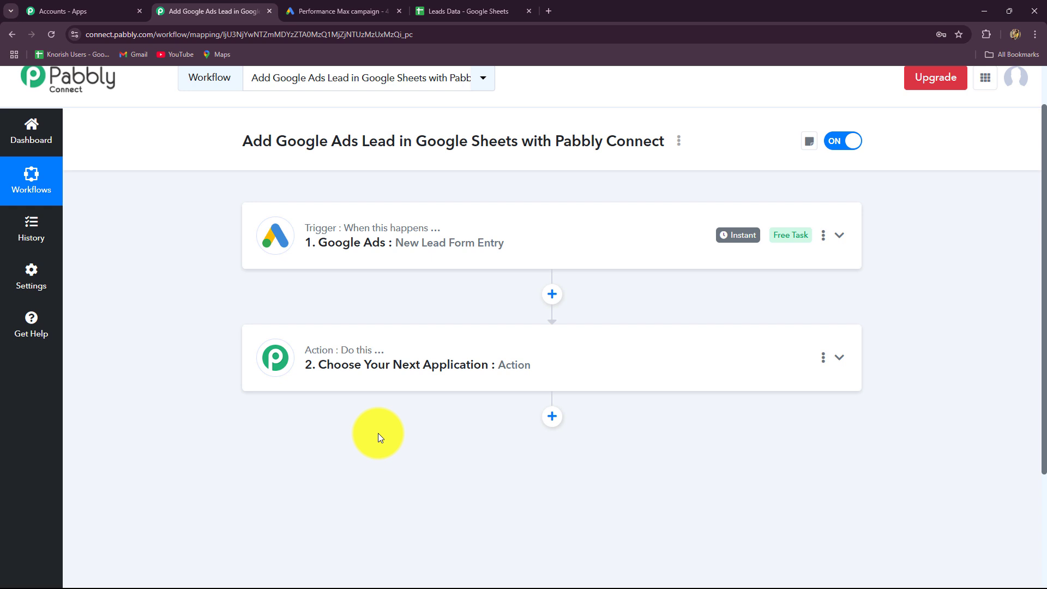
- Switch to the Leads Data spreadsheet and clear the sample leads in rows 2 and 3
left_click(458, 11)
left_click_drag(32, 210, 28, 224)
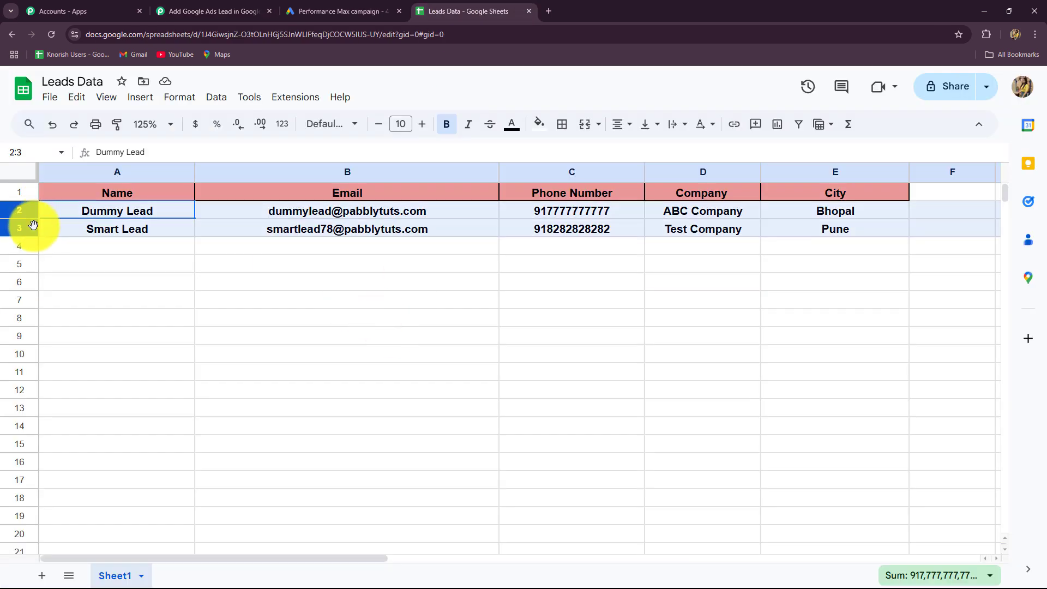
key("Delete")
left_click(172, 324)
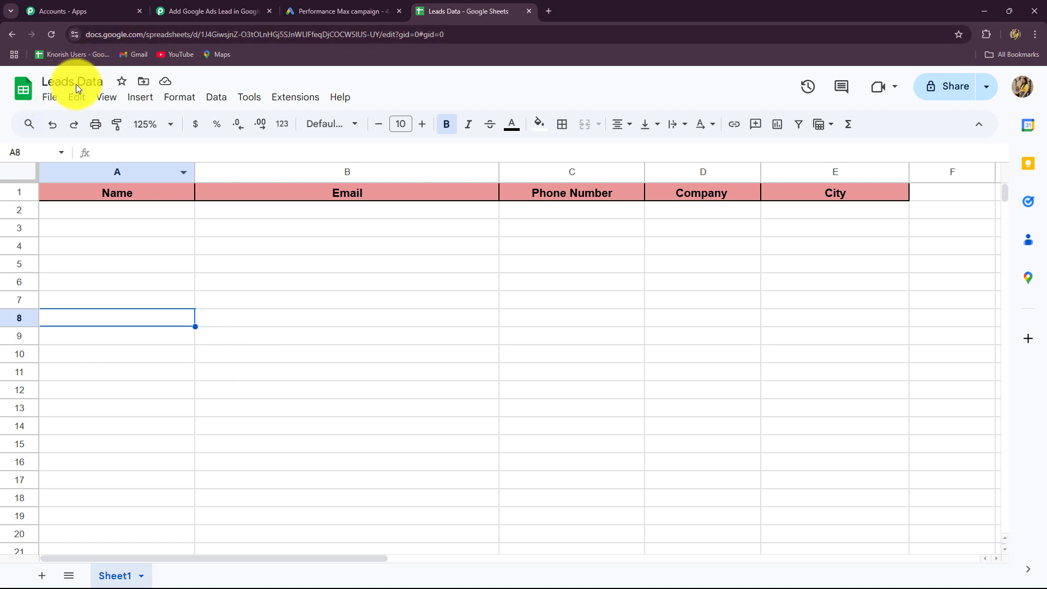
- Switch to the Pabbly Connect workflow and set its action to Google Sheets with the Add New Row event
left_click(254, 11)
left_click(243, 360)
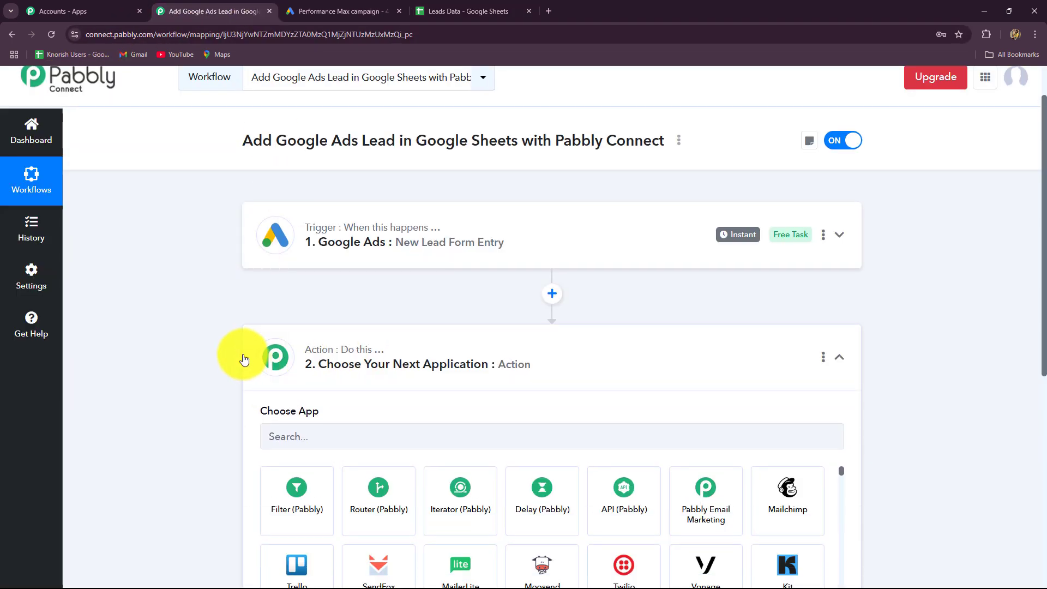
scroll(283, 245, "down", 3)
left_click(282, 291)
key("Caps_Lock")
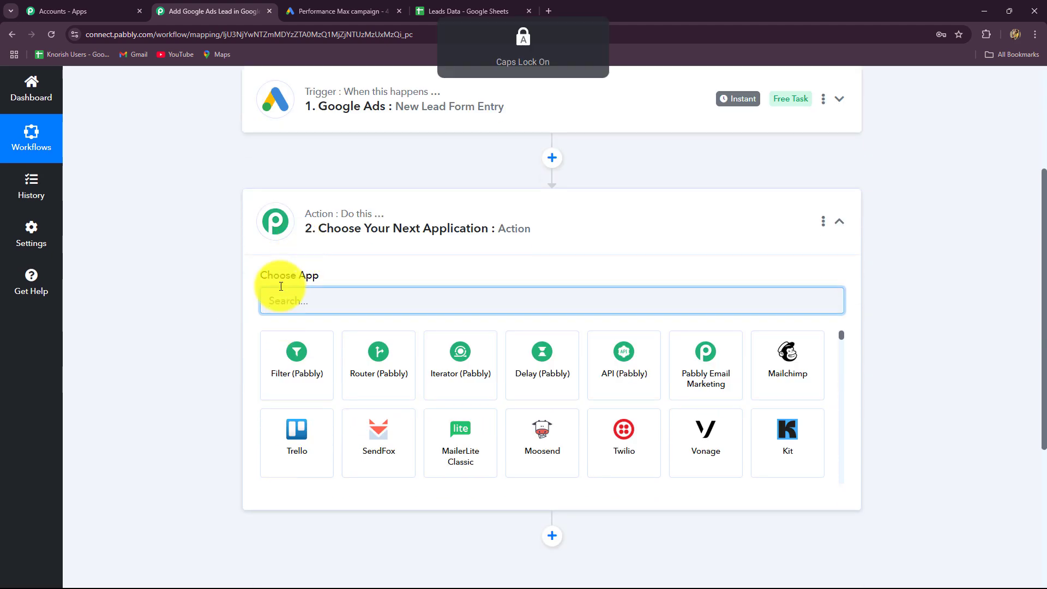
type("Google")
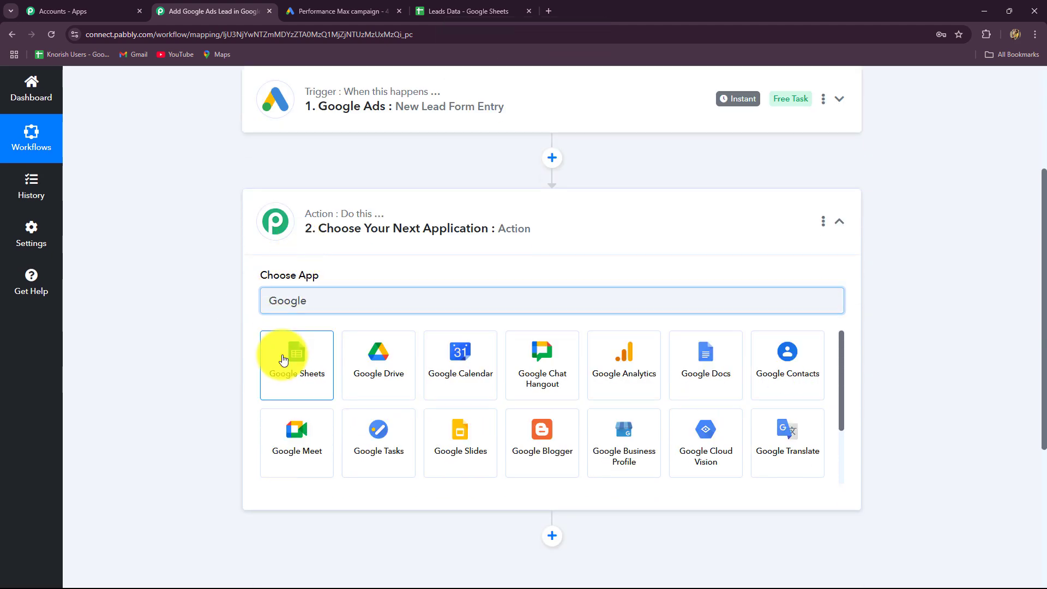
left_click(283, 360)
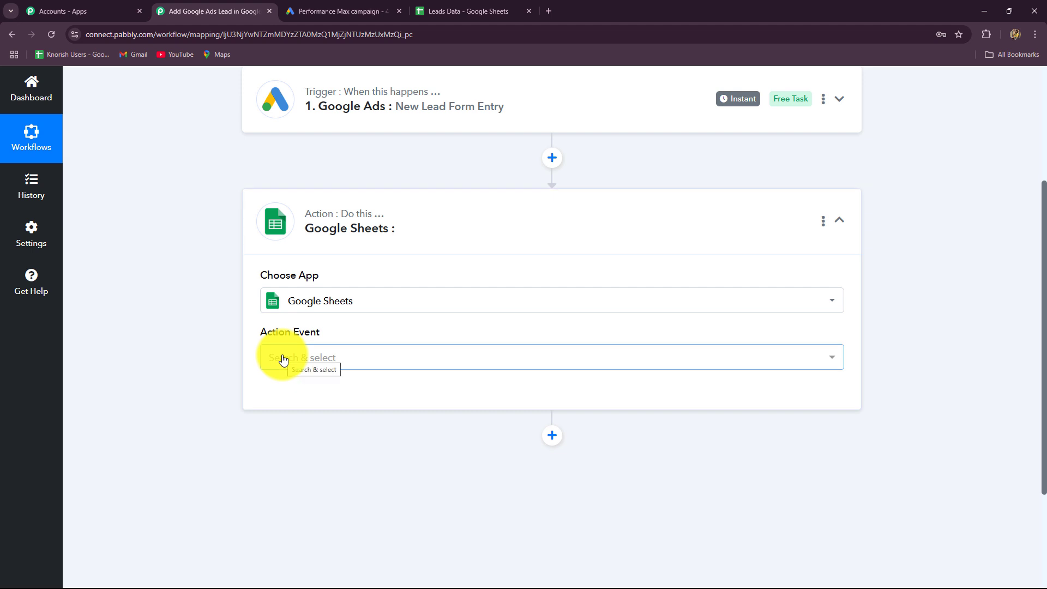
left_click(283, 358)
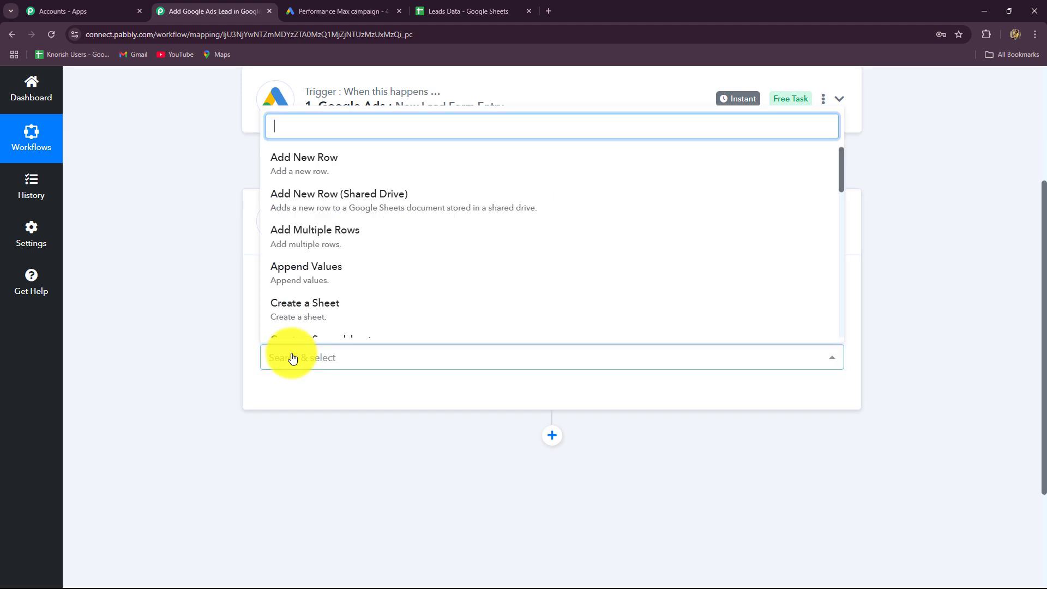
left_click(279, 163)
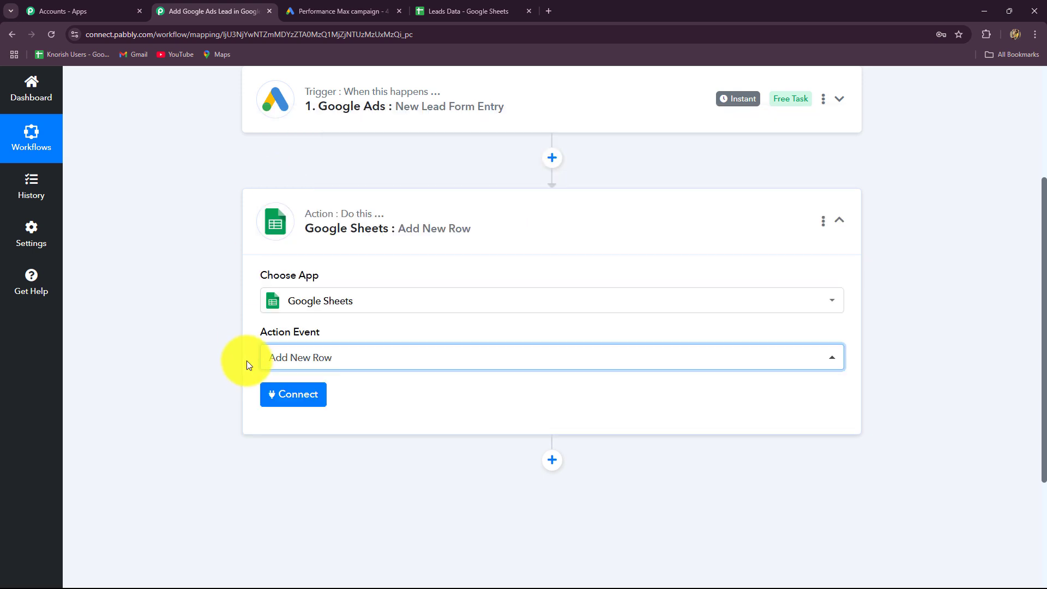
- Connect the Google Sheets action through a new connection, signing in with Google and granting Pabbly Connect Sheets access
scroll(250, 364, "down", 3)
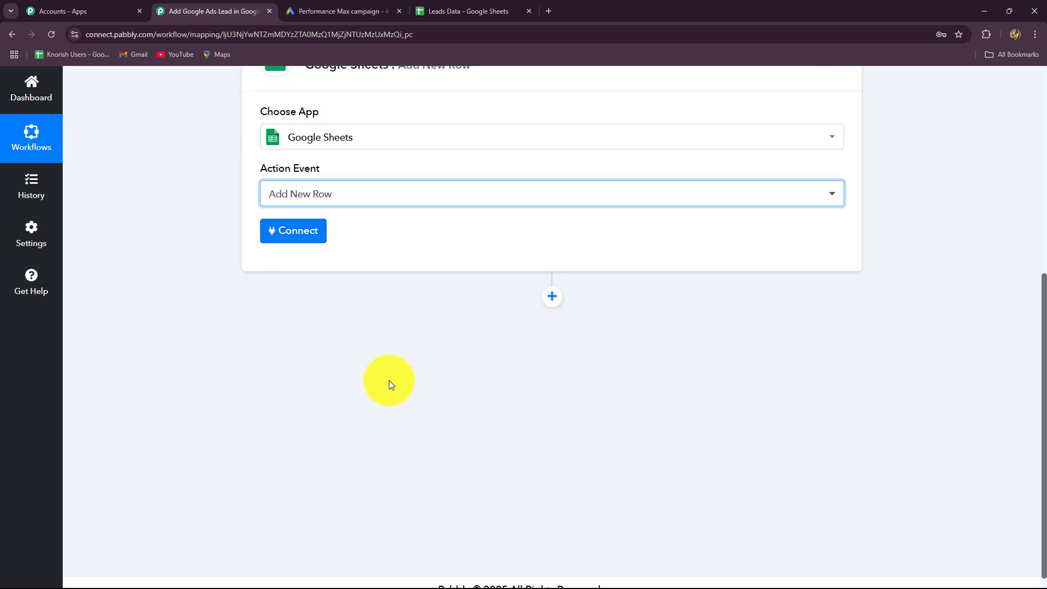
scroll(403, 317, "up", 1)
left_click(459, 11)
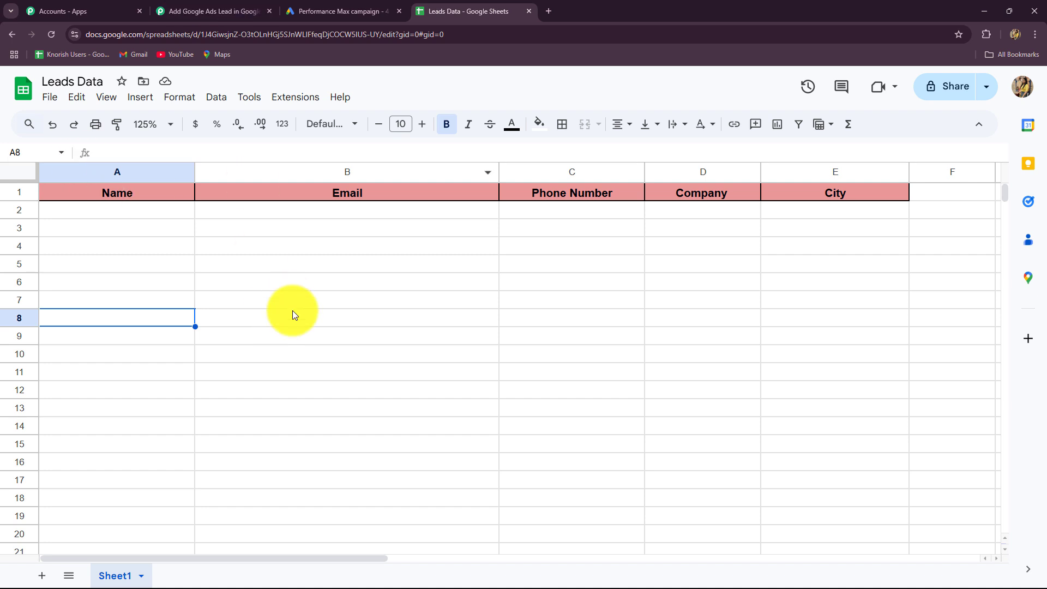
left_click(246, 12)
left_click(320, 286)
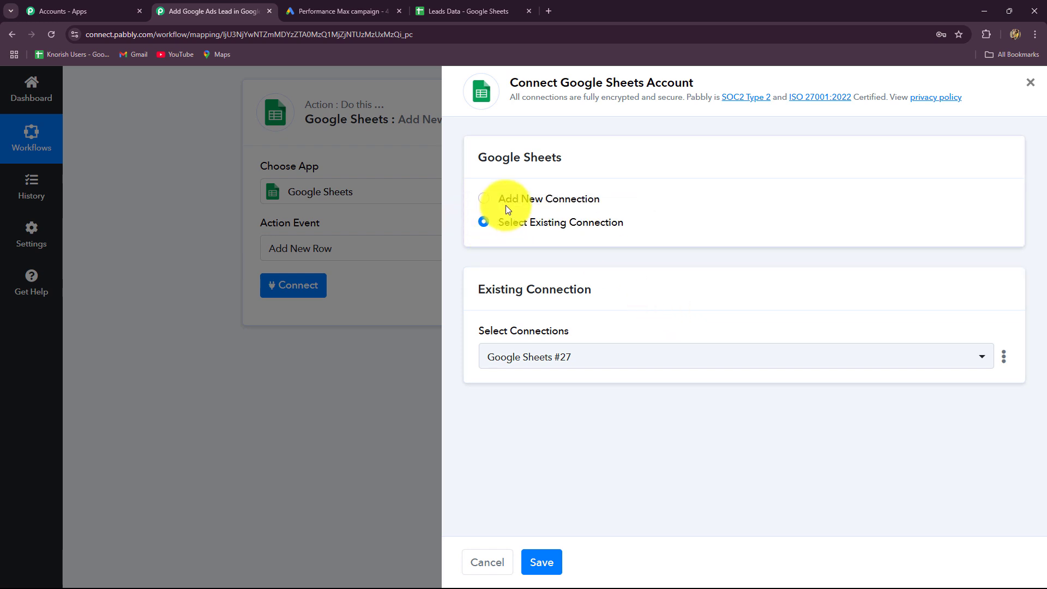
left_click(483, 199)
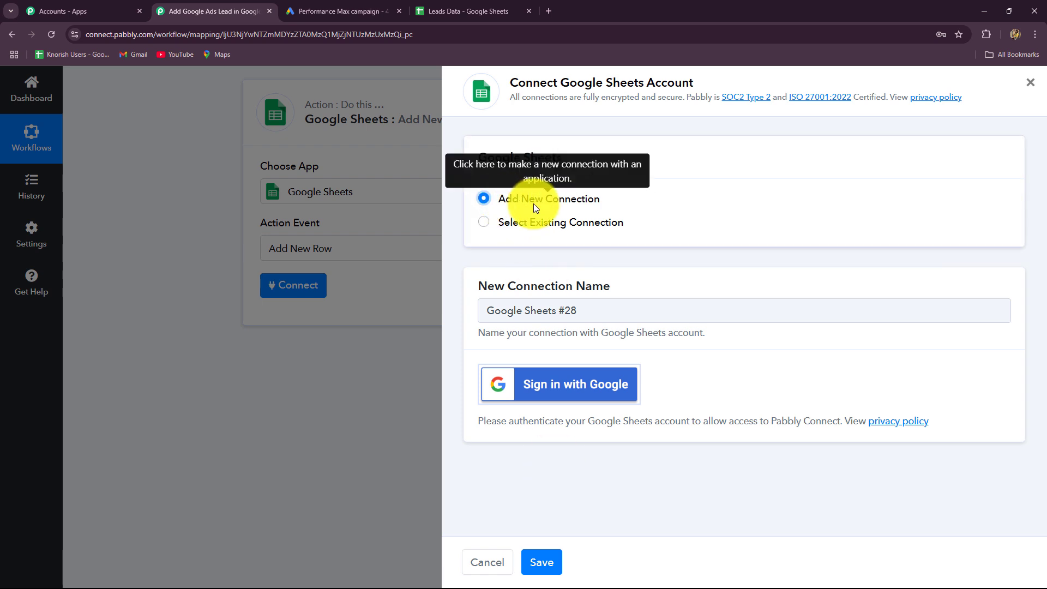
left_click(583, 384)
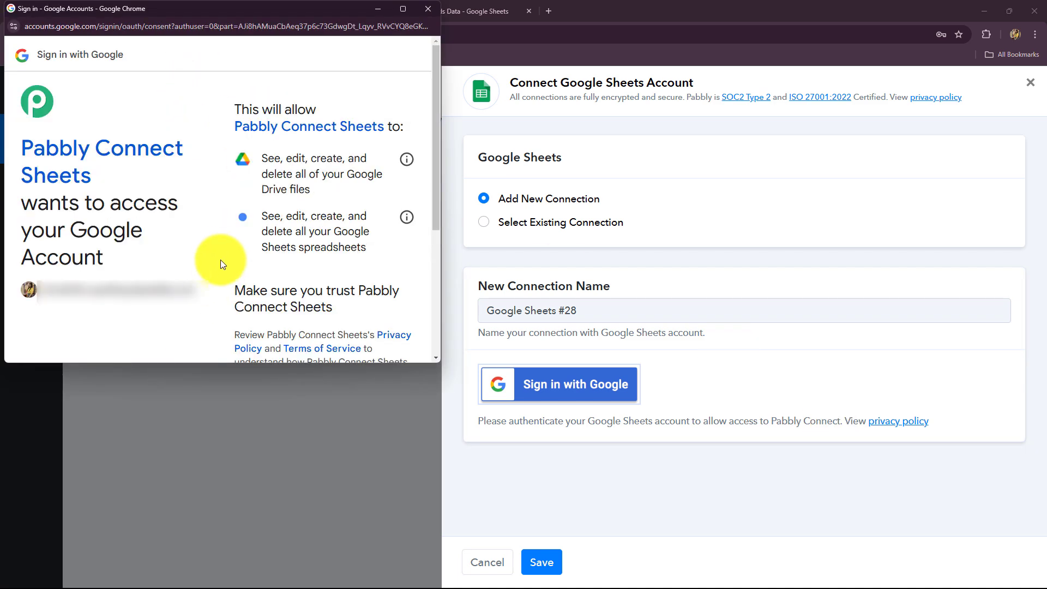
scroll(222, 253, "down", 3)
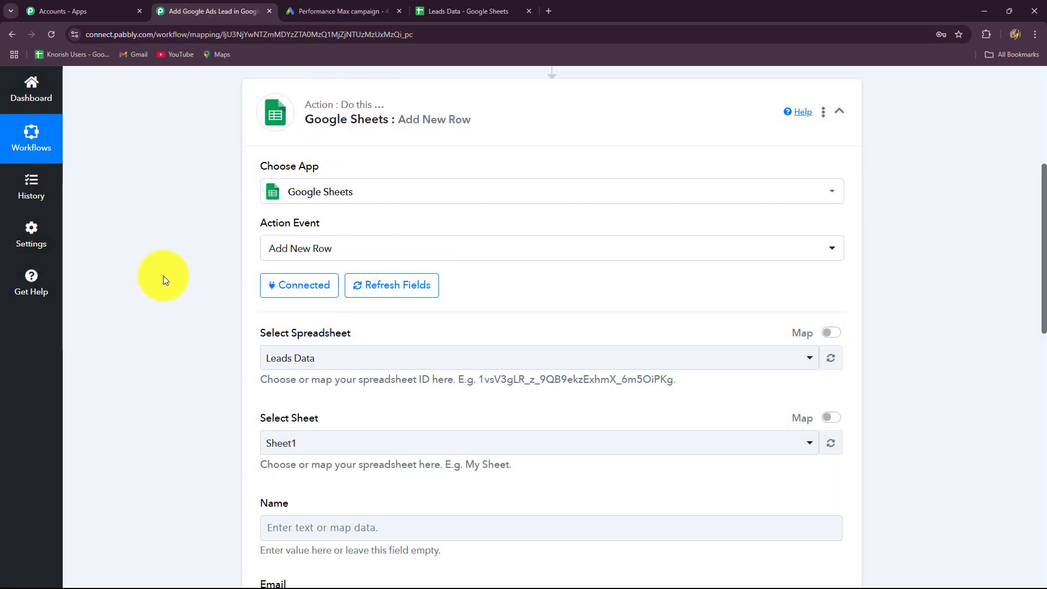
- Check the action's spreadsheet and sheet selection, and compare its mapping fields with the column headers in the Leads Data spreadsheet
scroll(163, 276, "down", 9)
scroll(163, 267, "up", 4)
scroll(162, 270, "up", 4)
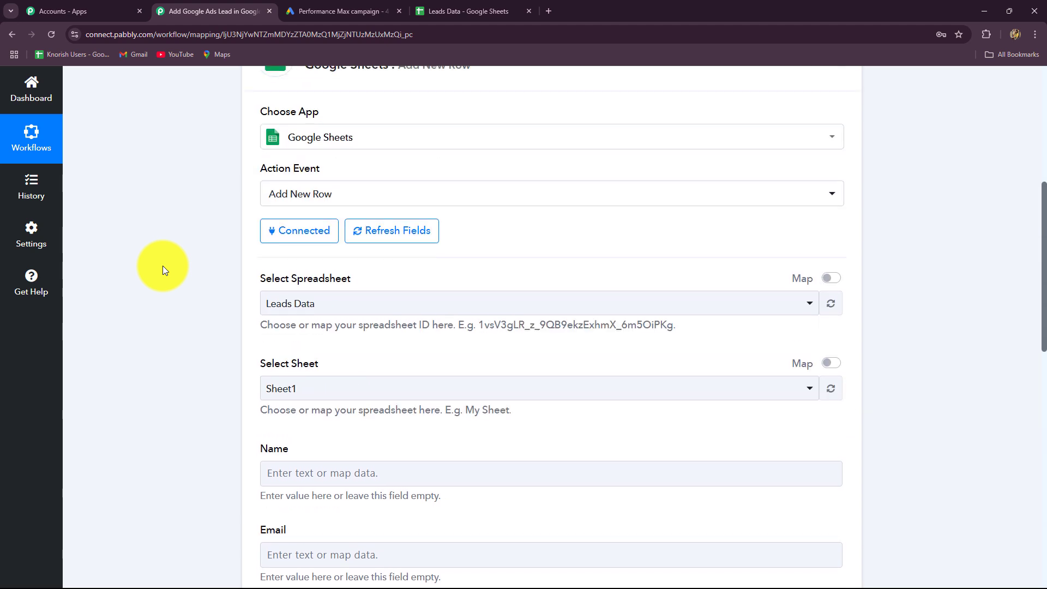
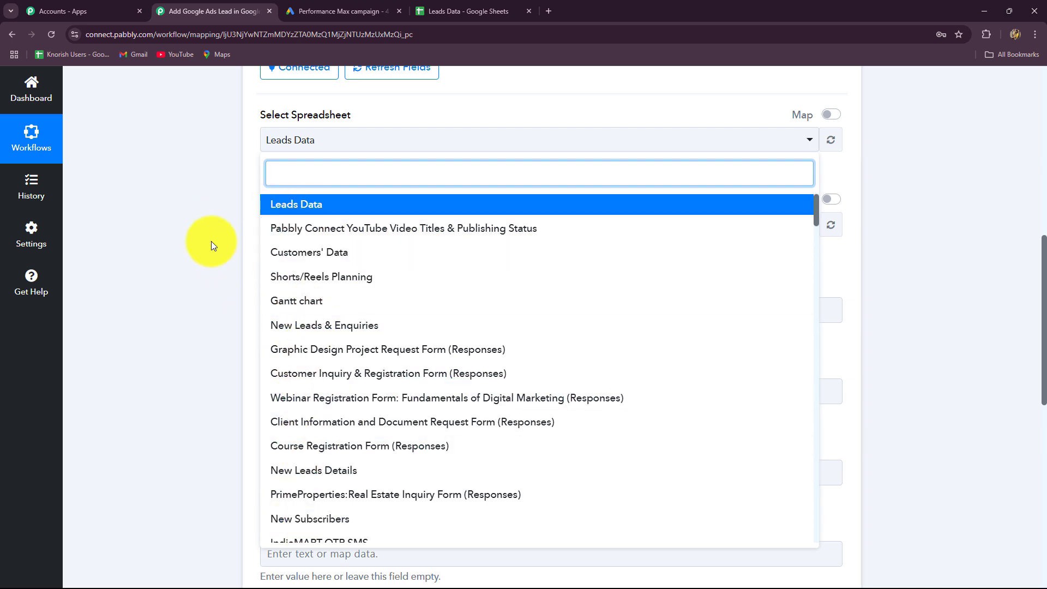
left_click(196, 227)
scroll(201, 210, "down", 2)
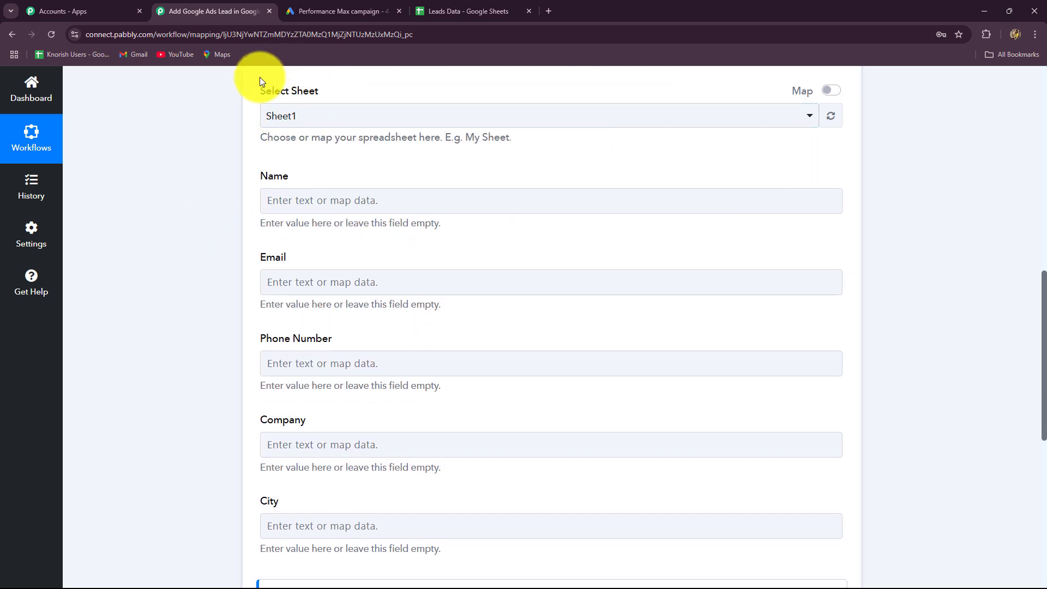
left_click(449, 8)
left_click(234, 8)
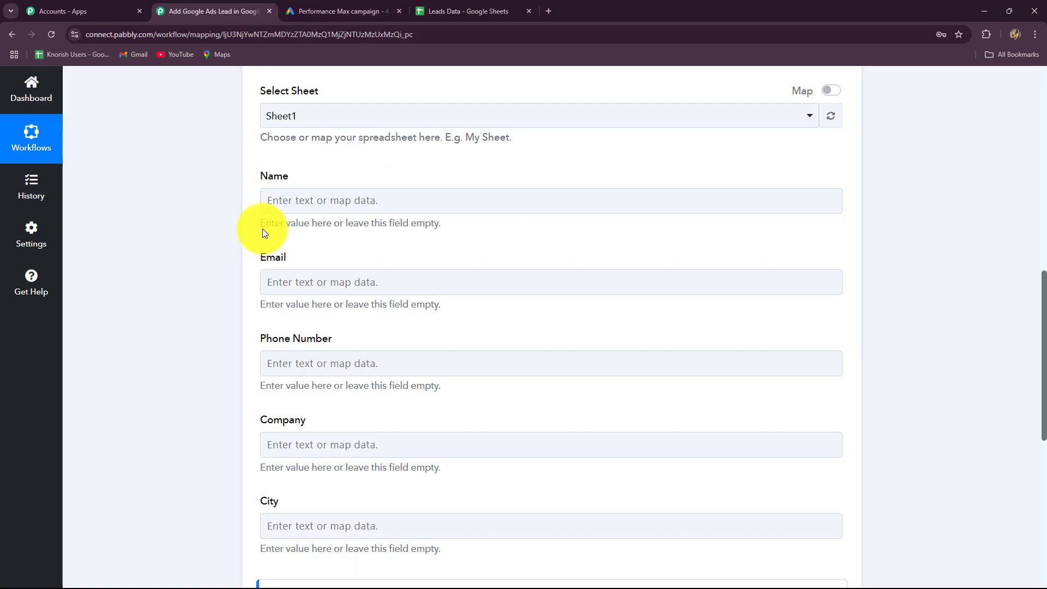
scroll(263, 227, "down", 2)
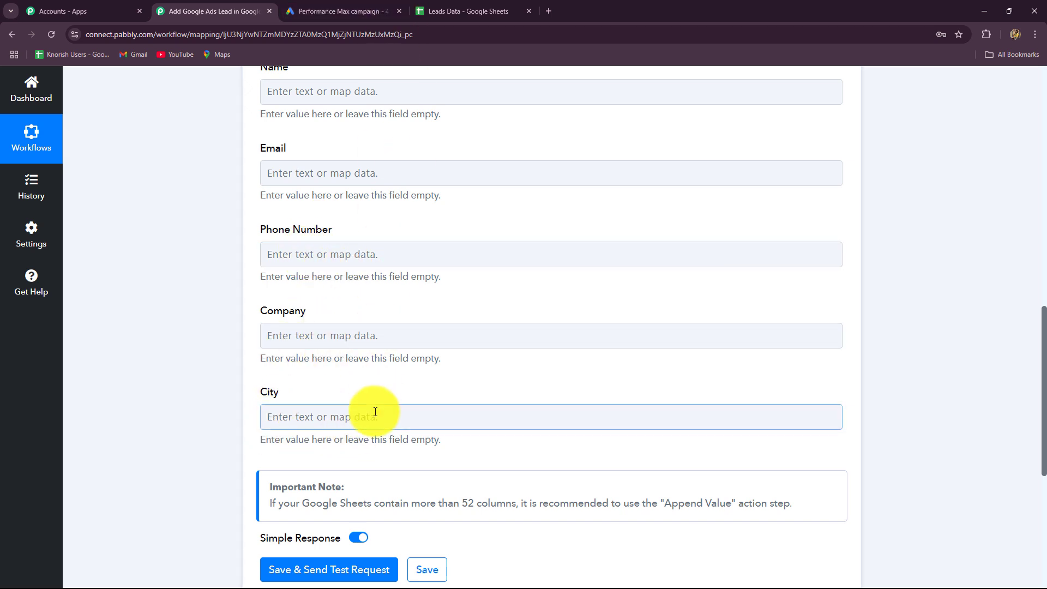
left_click(450, 10)
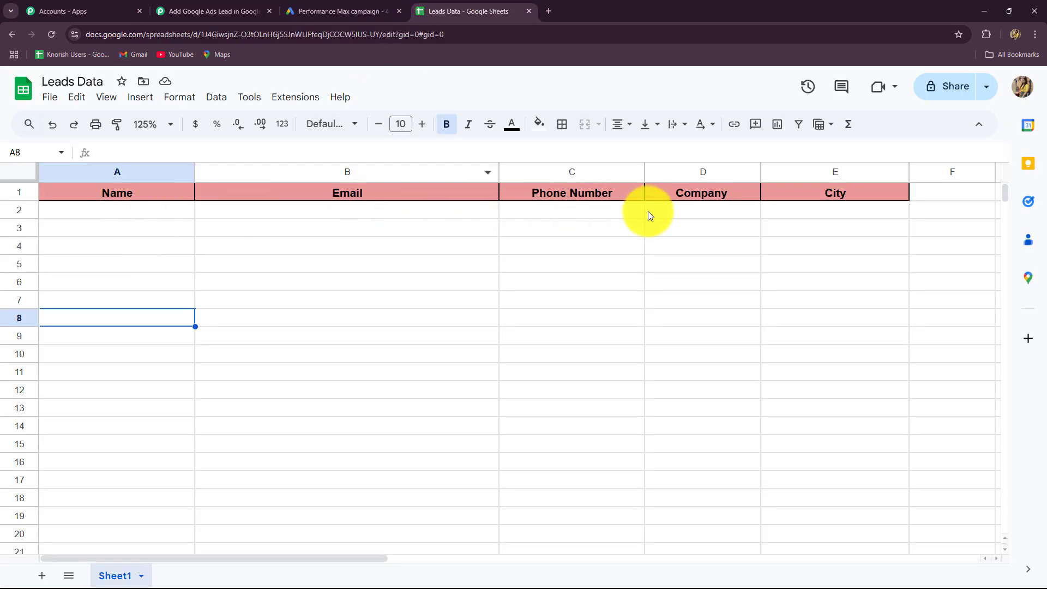
left_click(233, 10)
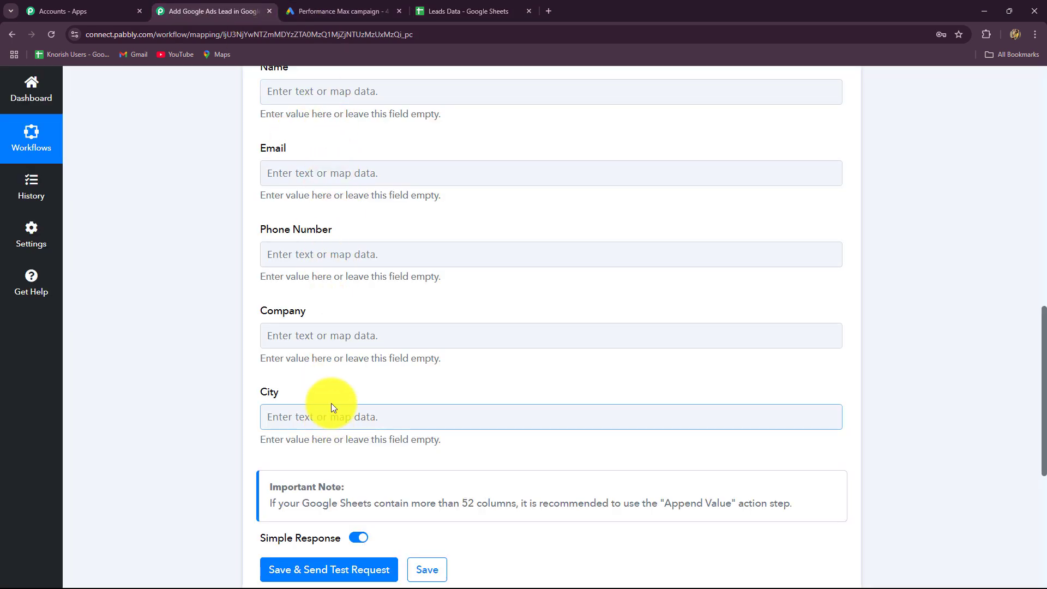
- Map the Name field to the trigger's User Column Data 0 String Value (first name) followed by User Column Data 1 String Value (last name)
scroll(332, 404, "up", 2)
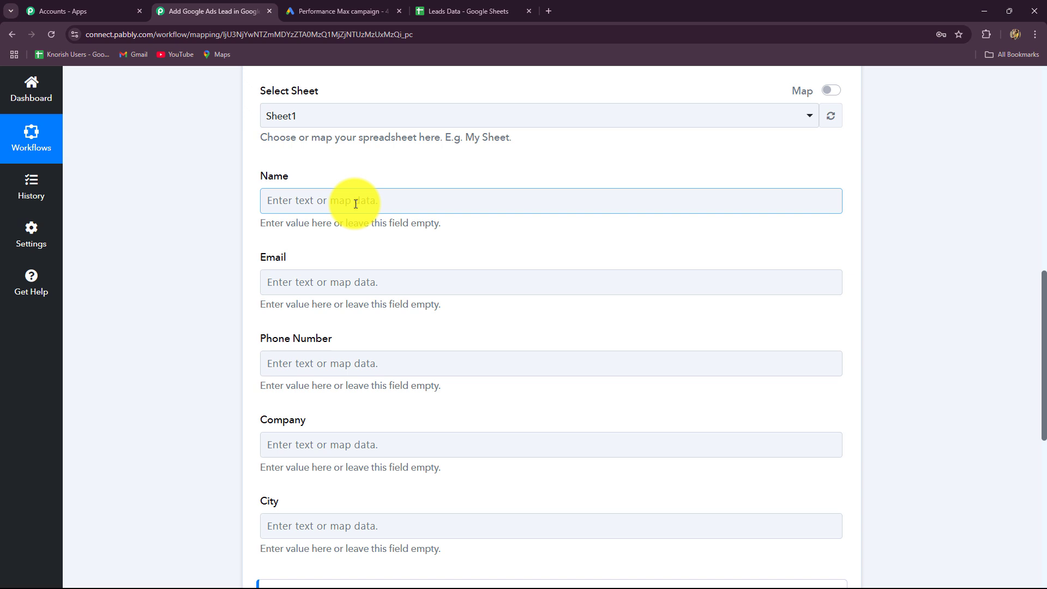
left_click(355, 202)
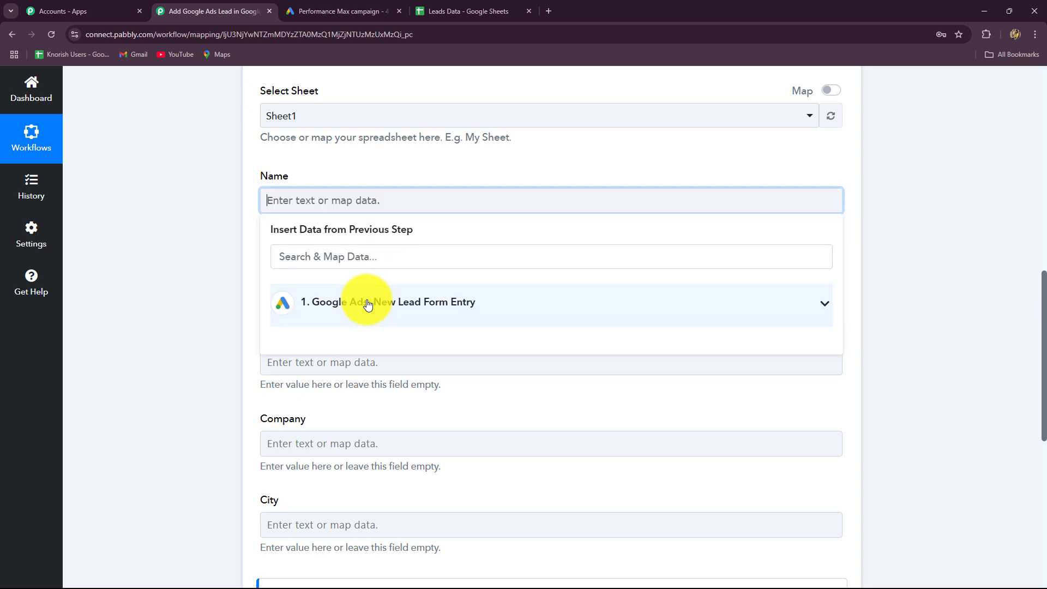
left_click(368, 305)
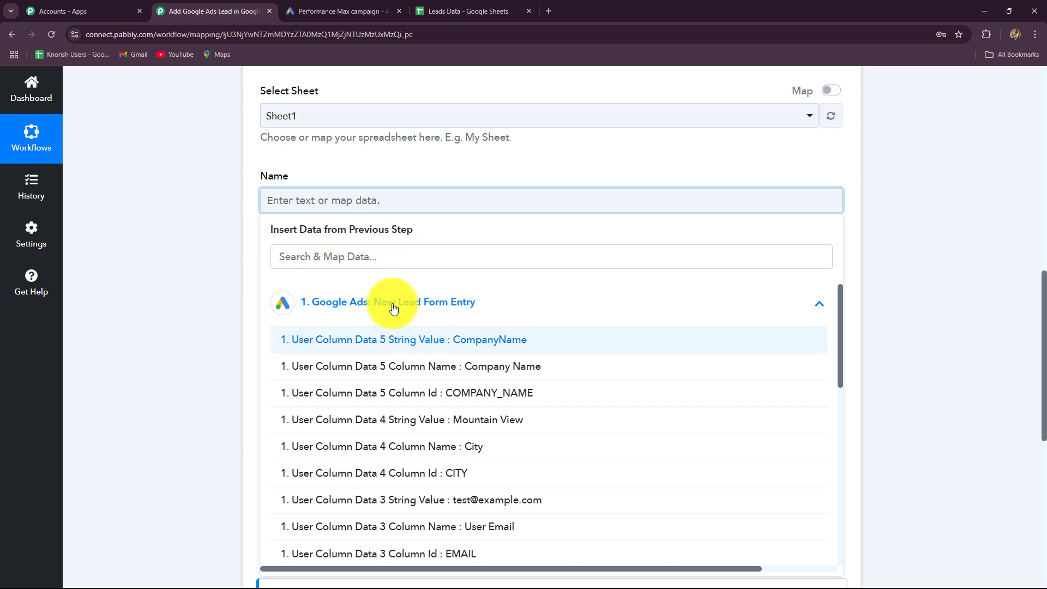
scroll(531, 448, "down", 1)
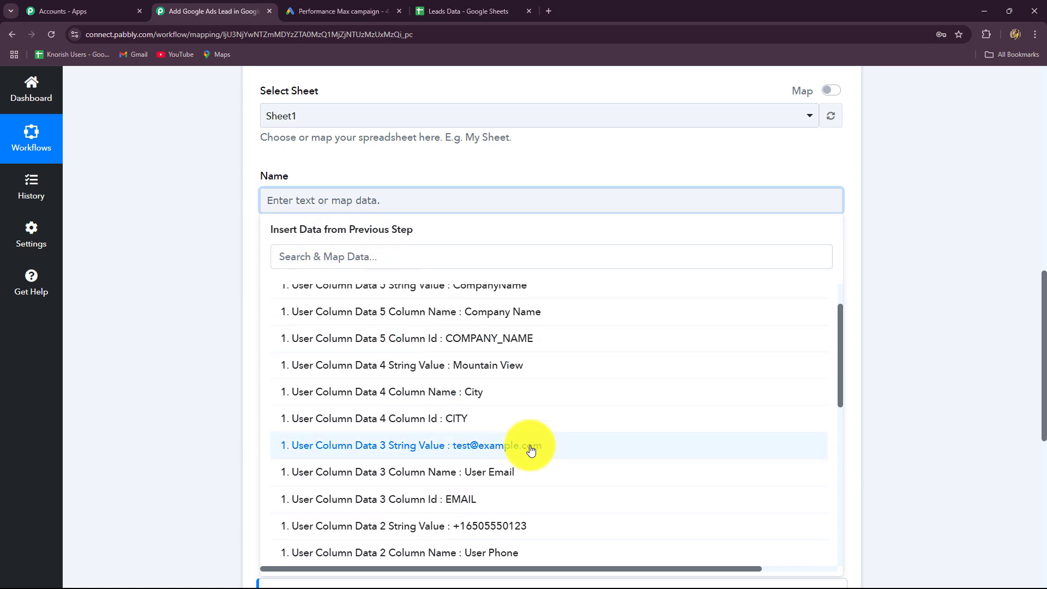
scroll(532, 448, "down", 2)
scroll(532, 449, "down", 2)
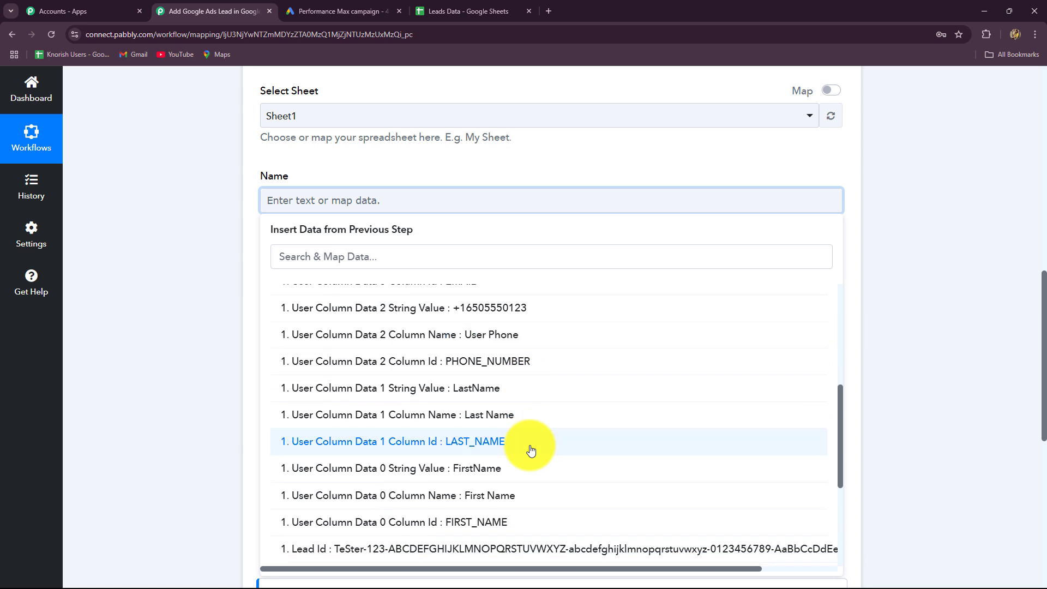
scroll(532, 450, "down", 1)
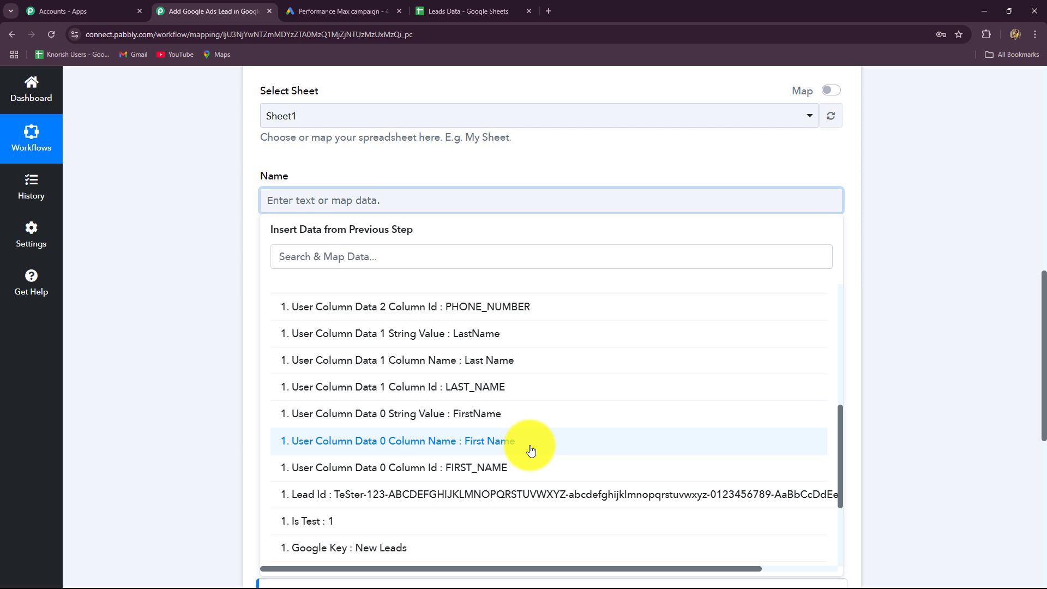
left_click(465, 414)
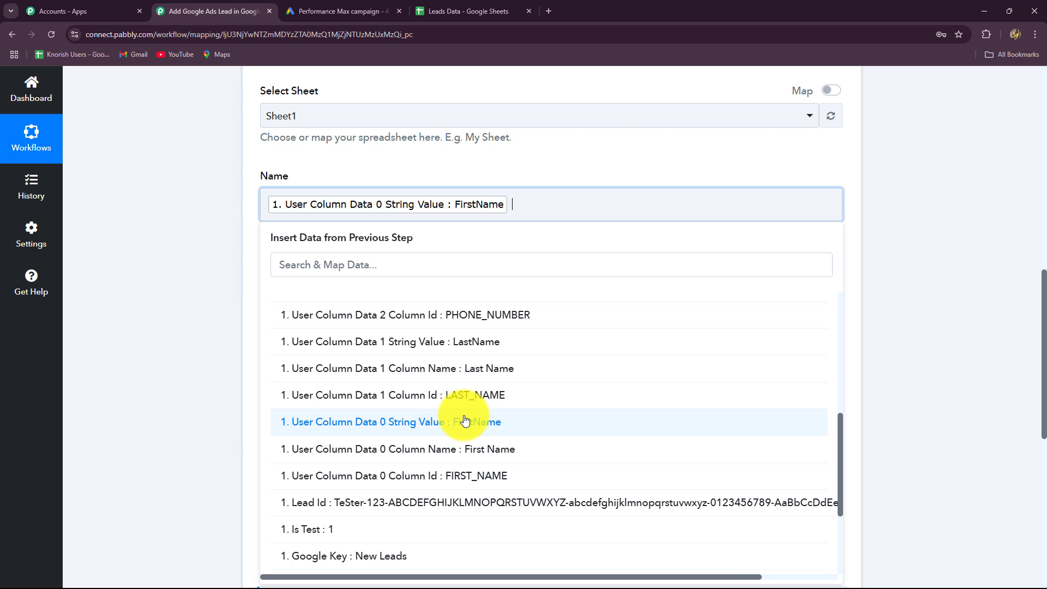
scroll(478, 441, "up", 1)
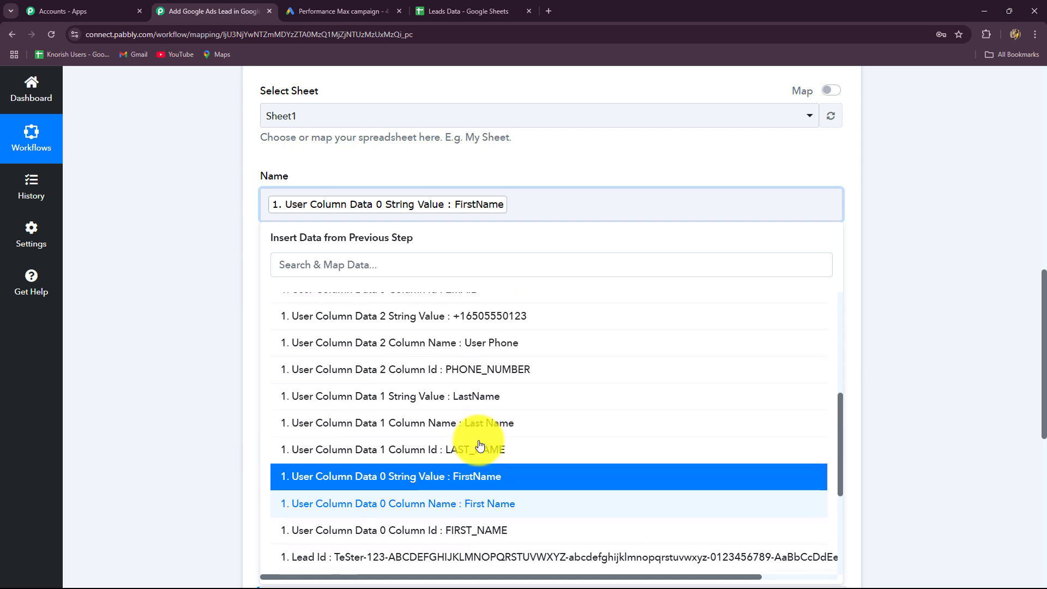
left_click(482, 401)
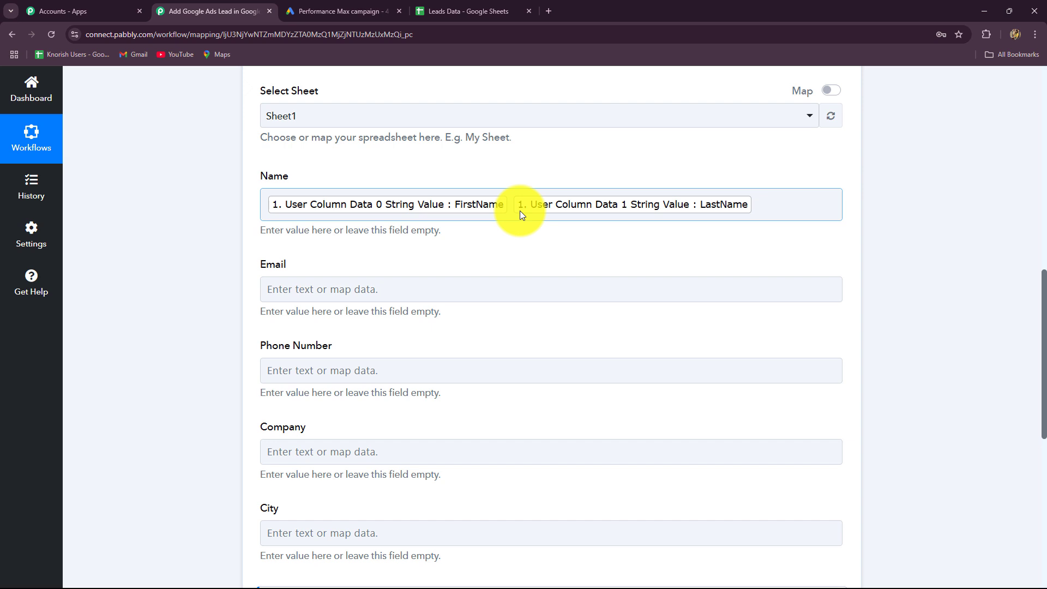
- Map the Email field to User Column Data 3 String Value and the Phone Number field to User Column Data 2 String Value
scroll(520, 214, "down", 4)
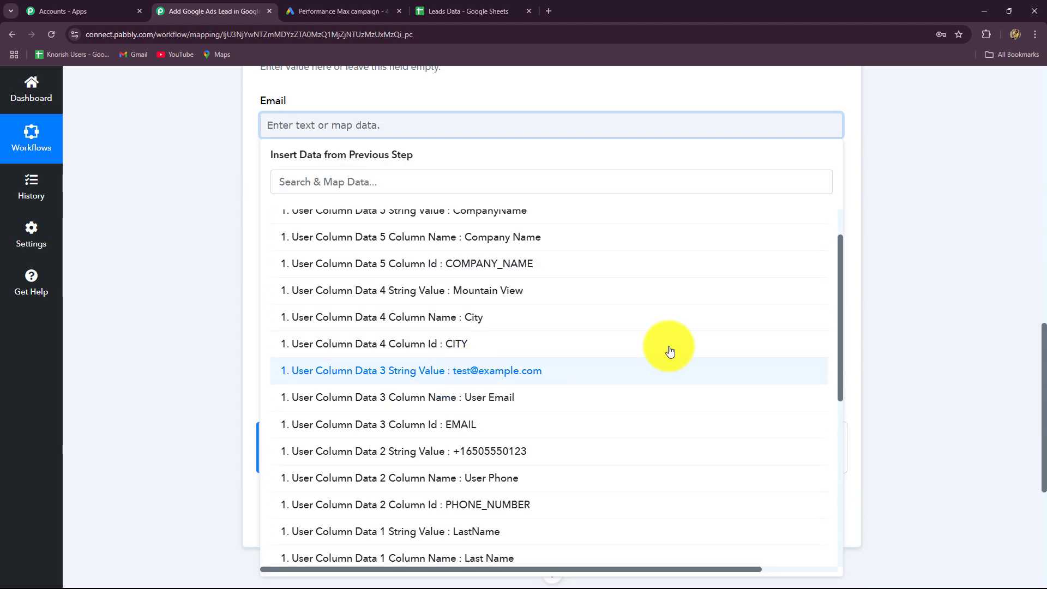
left_click(670, 357)
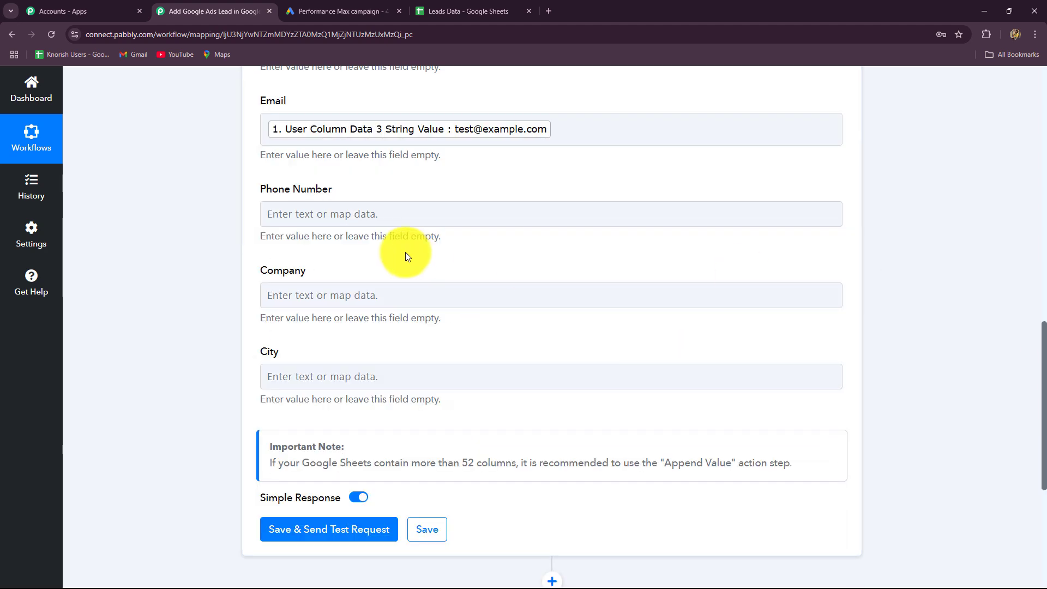
left_click(345, 212)
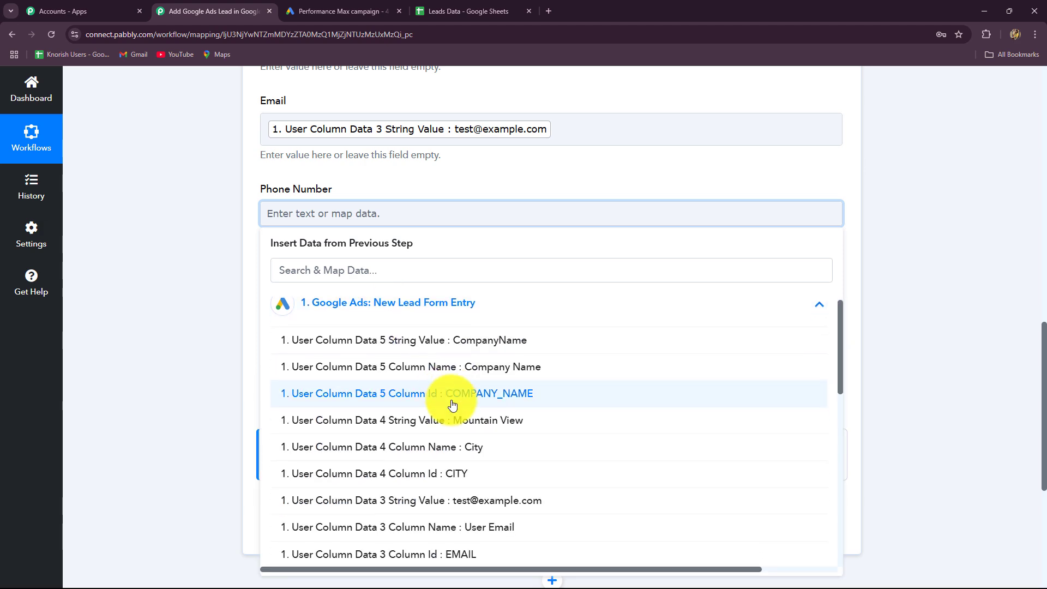
scroll(452, 405, "down", 3)
left_click(475, 485)
scroll(465, 303, "down", 1)
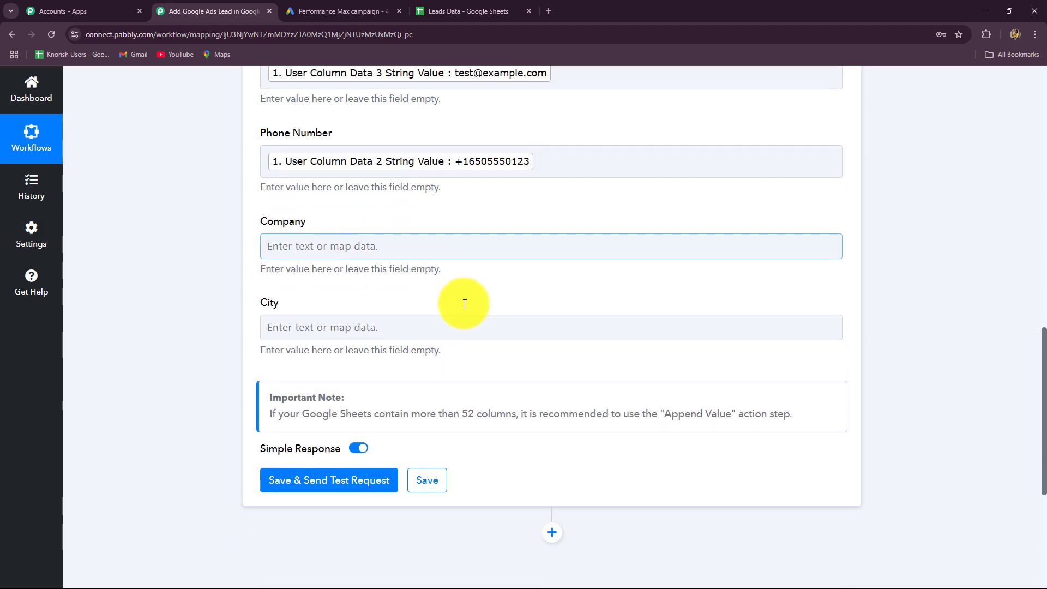
- Map the Company field to User Column Data 5 String Value and the City field to User Column Data 4 String Value
scroll(465, 304, "down", 1)
left_click(334, 188)
left_click(335, 287)
scroll(518, 410, "down", 2)
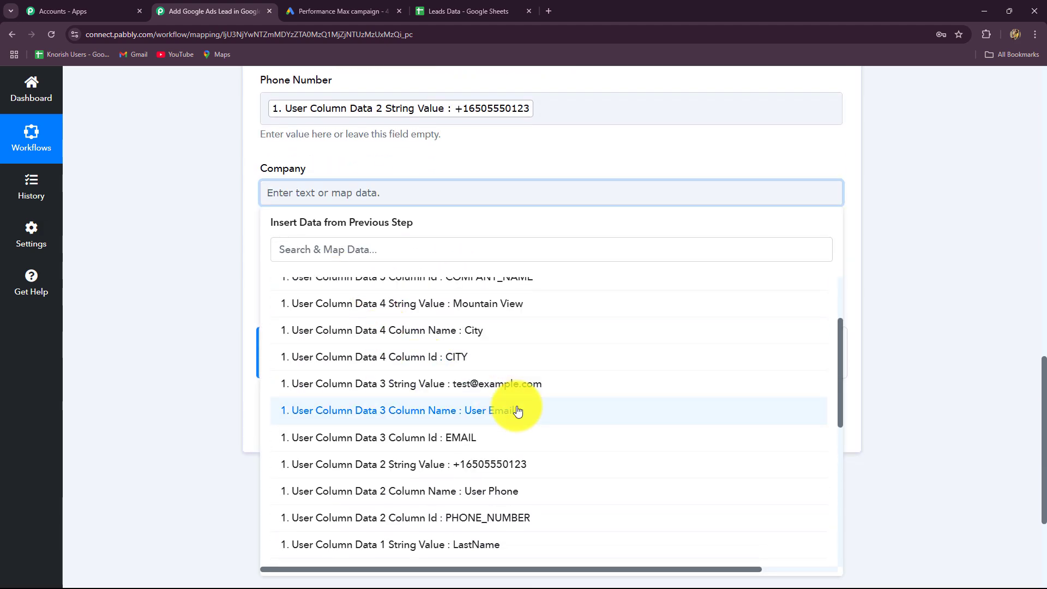
scroll(517, 410, "up", 2)
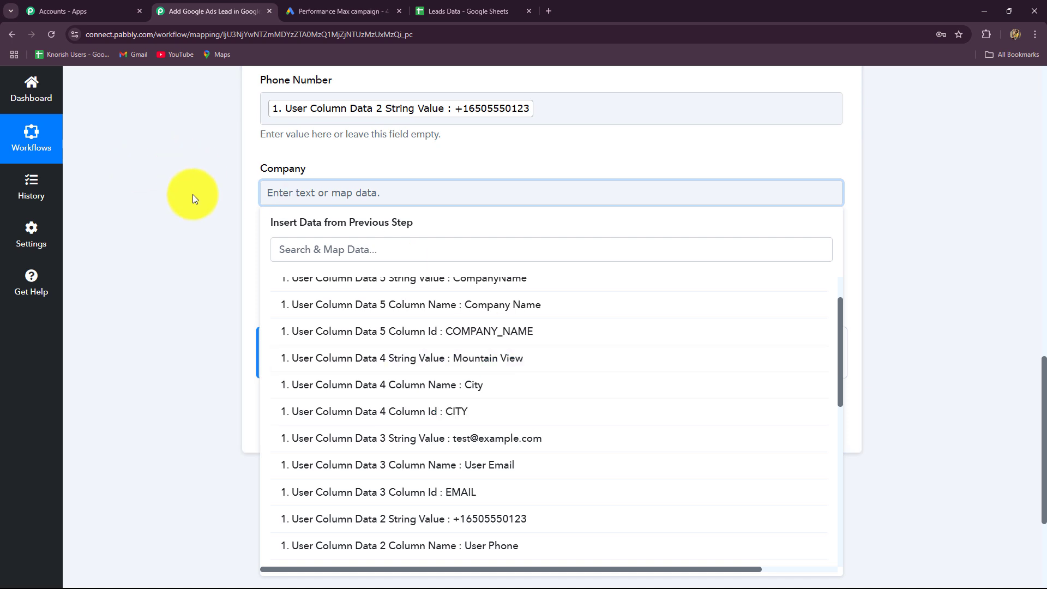
scroll(461, 334, "up", 2)
left_click(465, 334)
left_click(138, 231)
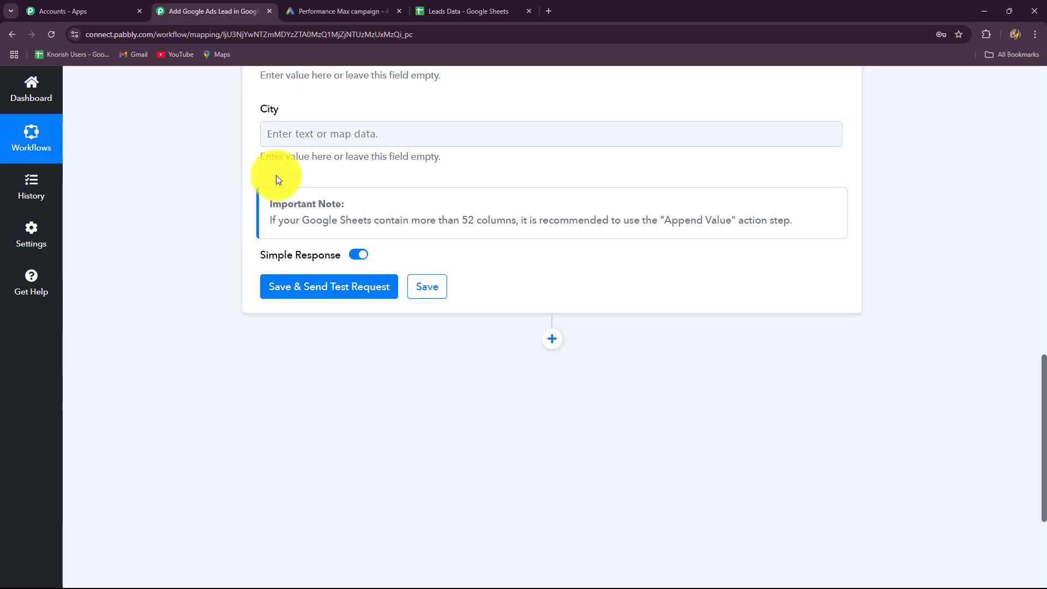
left_click(324, 137)
left_click(455, 336)
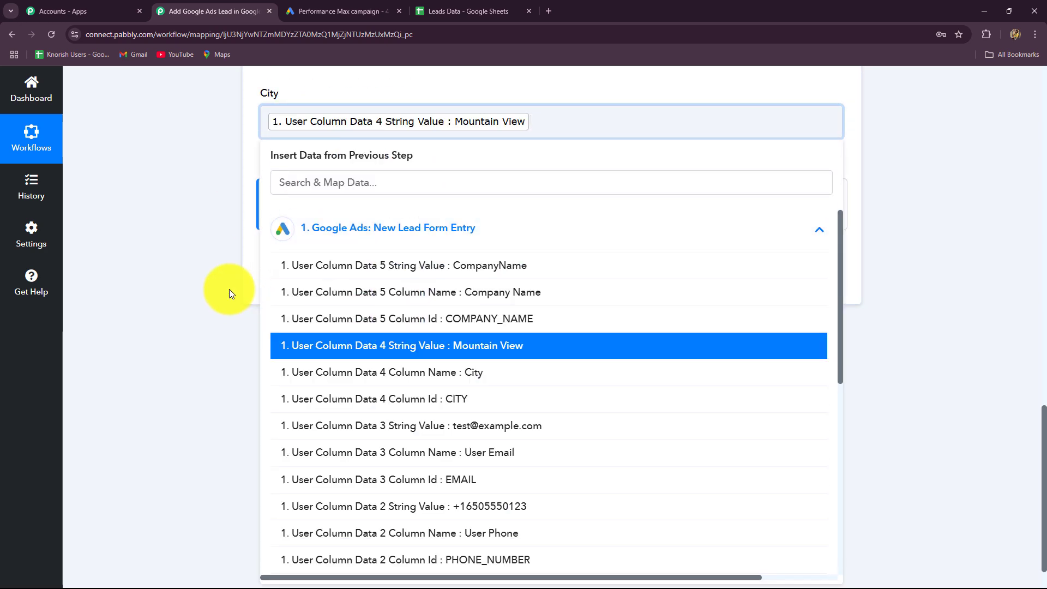
left_click(229, 289)
- Save the Google Sheets action and send a test request
scroll(229, 287, "up", 5)
scroll(229, 287, "down", 10)
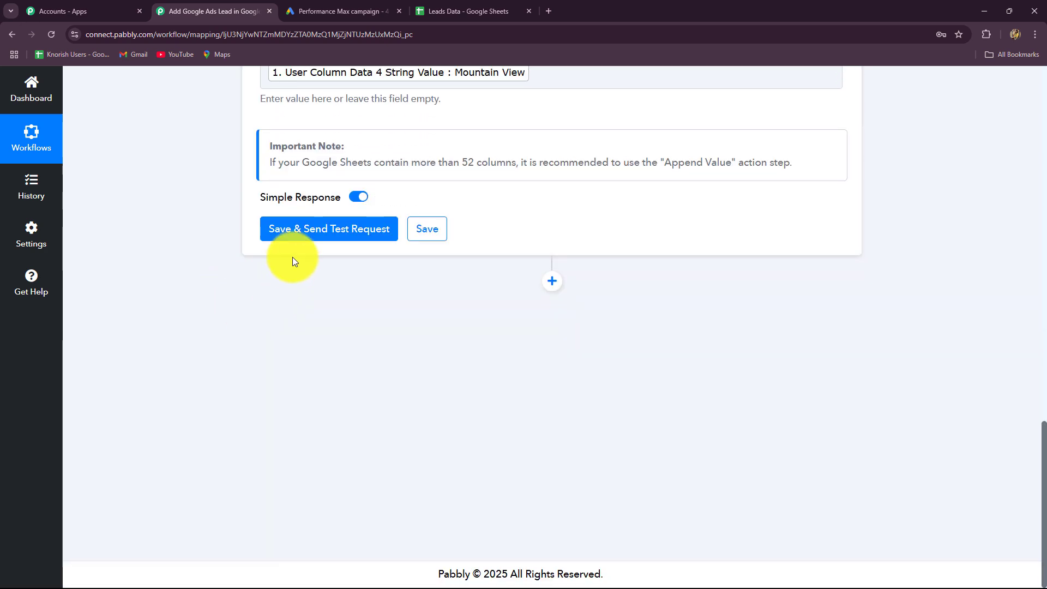
left_click(306, 230)
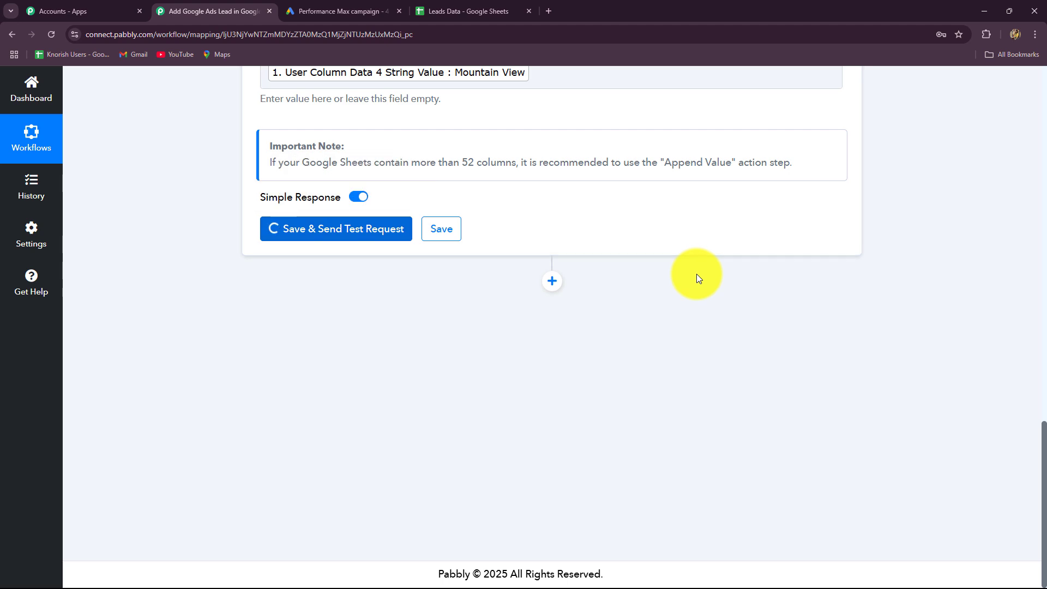
scroll(638, 447, "down", 1)
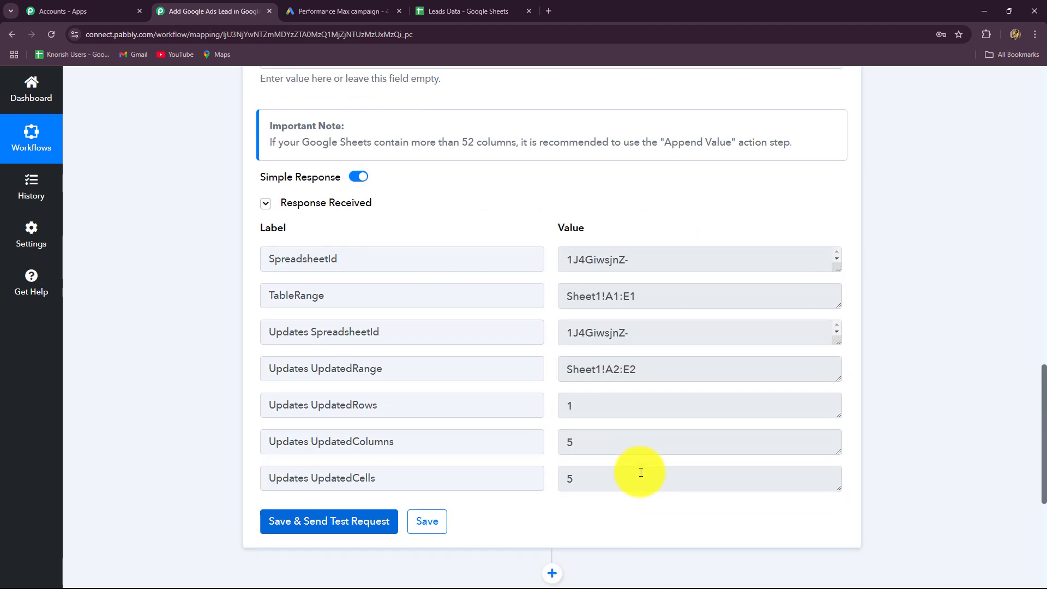
- Review the action's spreadsheet, sheet and field mappings together with the test response received
scroll(638, 452, "up", 6)
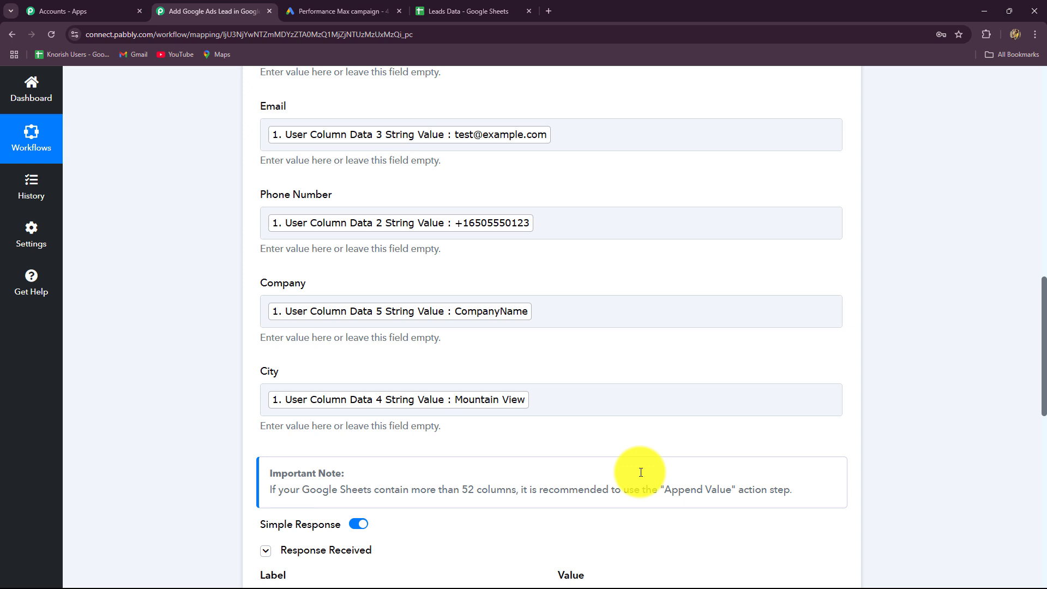
scroll(641, 472, "up", 2)
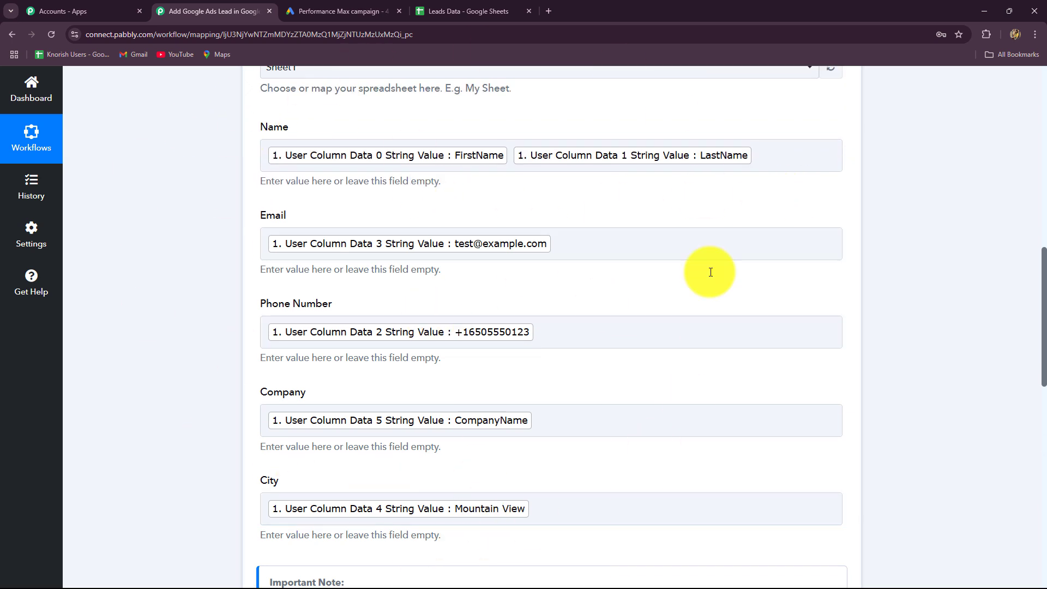
left_click(627, 418)
scroll(630, 420, "up", 3)
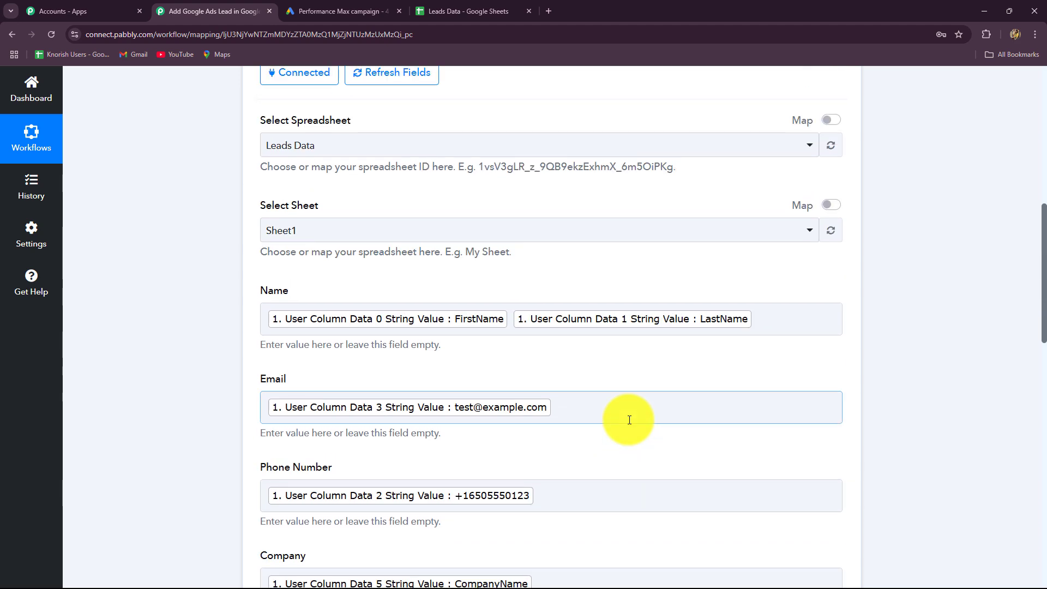
scroll(628, 420, "down", 2)
scroll(628, 419, "down", 3)
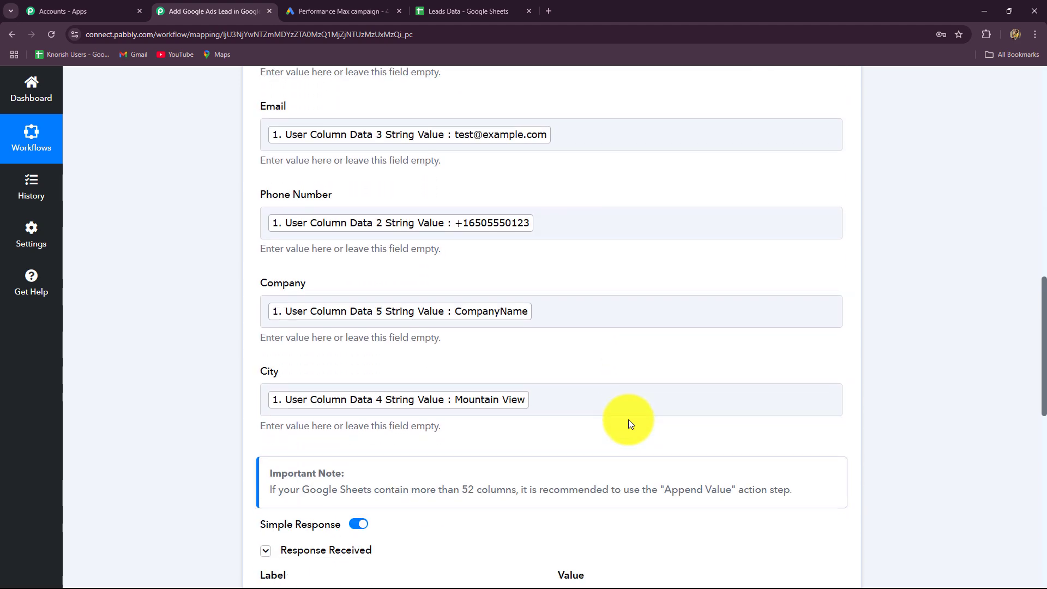
scroll(628, 420, "down", 8)
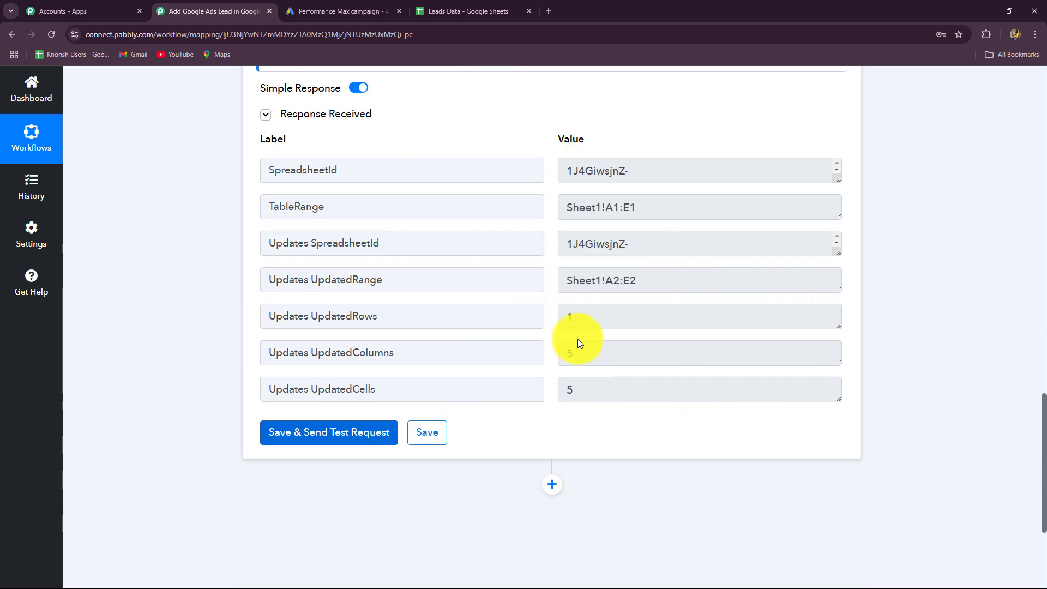
- Switch to the Leads Data spreadsheet and check the test lead's values under each column header
key("ctrl+4")
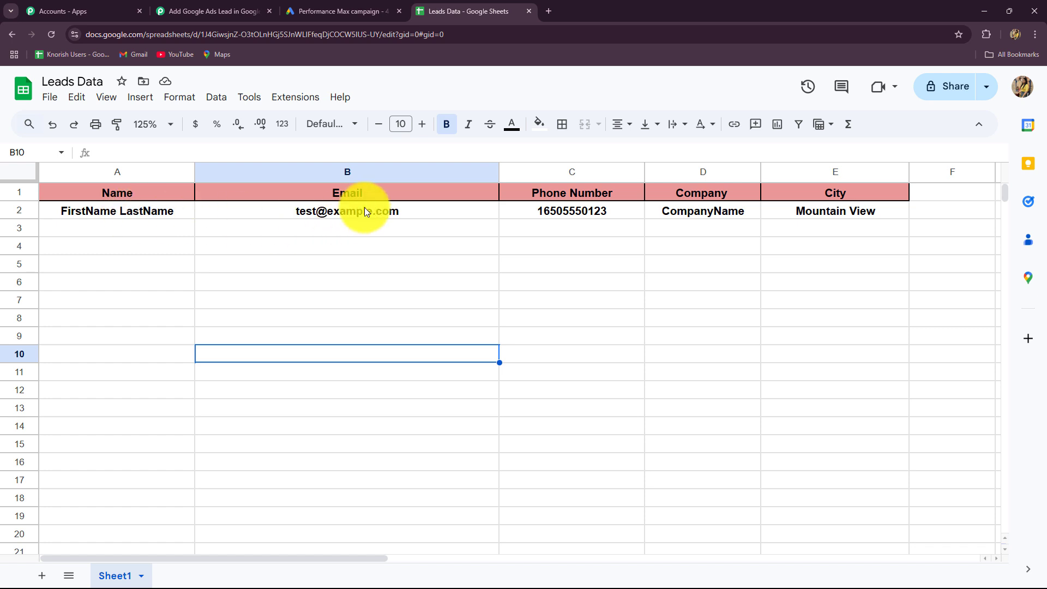
left_click(554, 224)
key("Right")
key("Right")
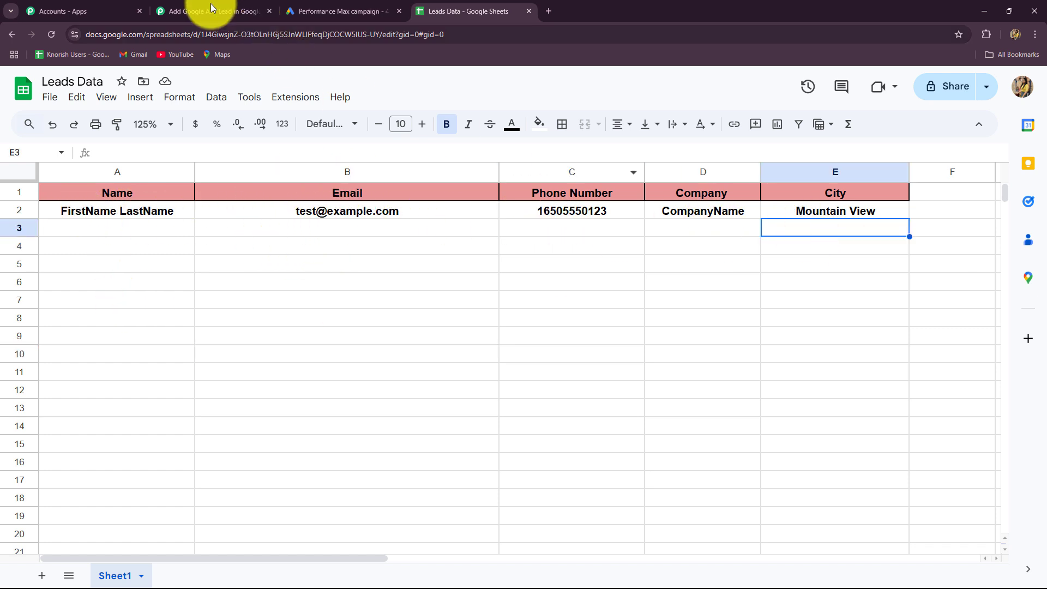
- Return to the Pabbly Connect workflow, collapse its Google Sheets action, and compare the workflow with the Leads Data spreadsheet
left_click(327, 11)
scroll(896, 339, "up", 4)
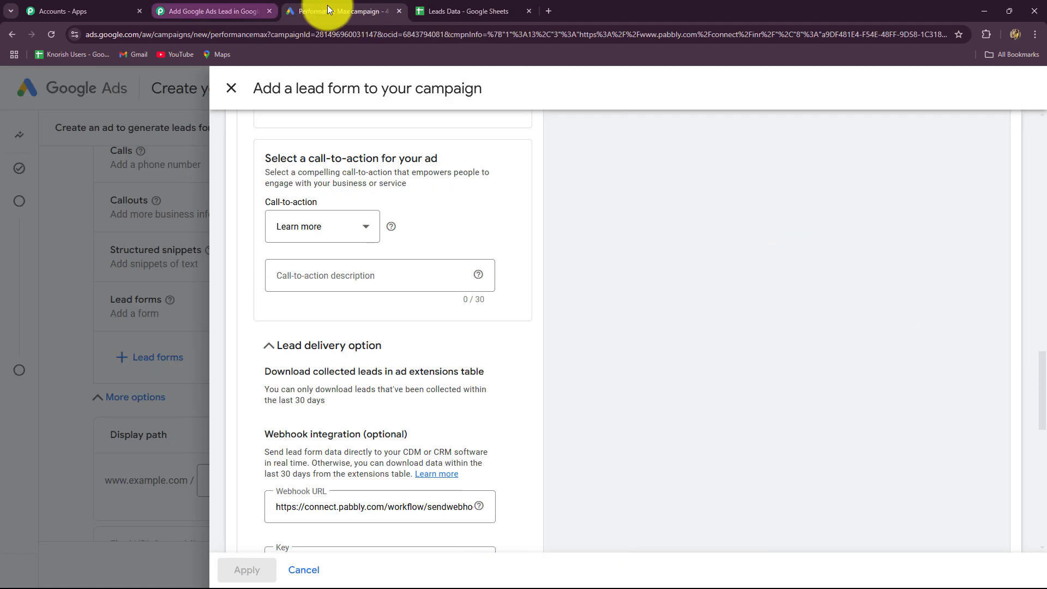
left_click(469, 11)
left_click(170, 4)
scroll(970, 346, "up", 15)
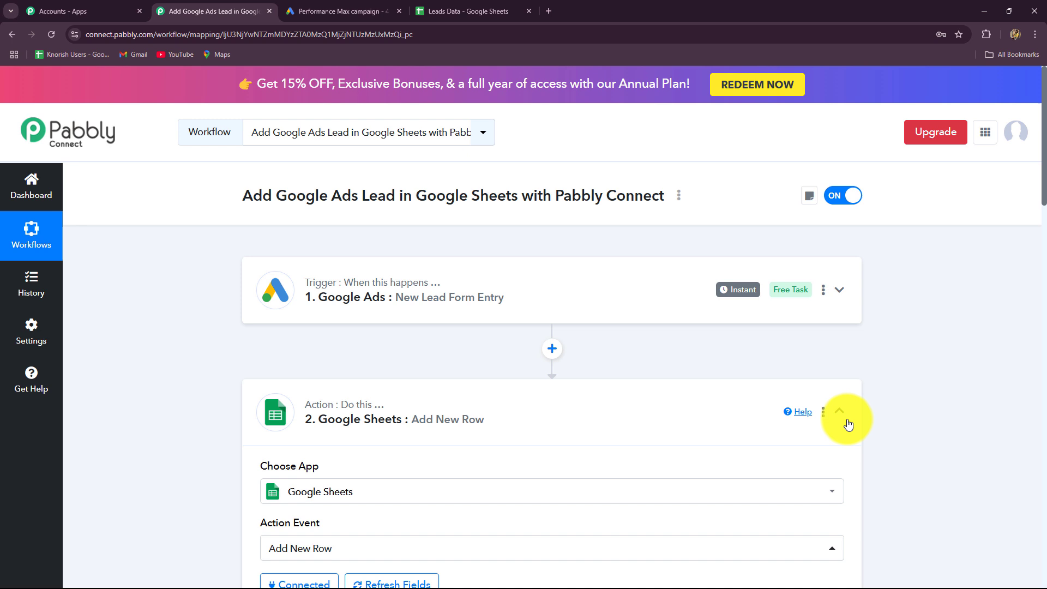
left_click(838, 410)
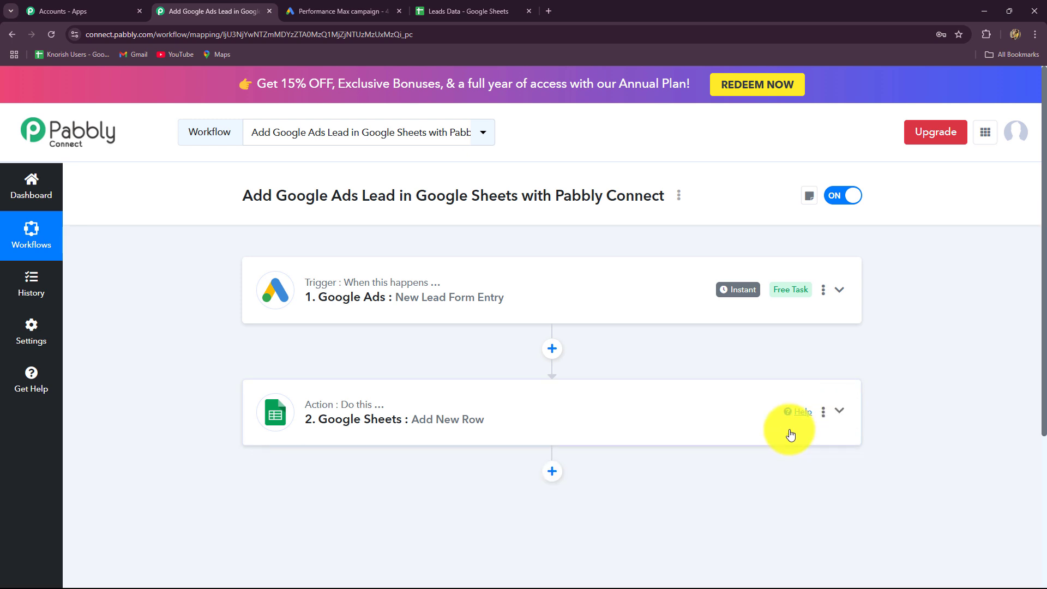
left_click(421, 8)
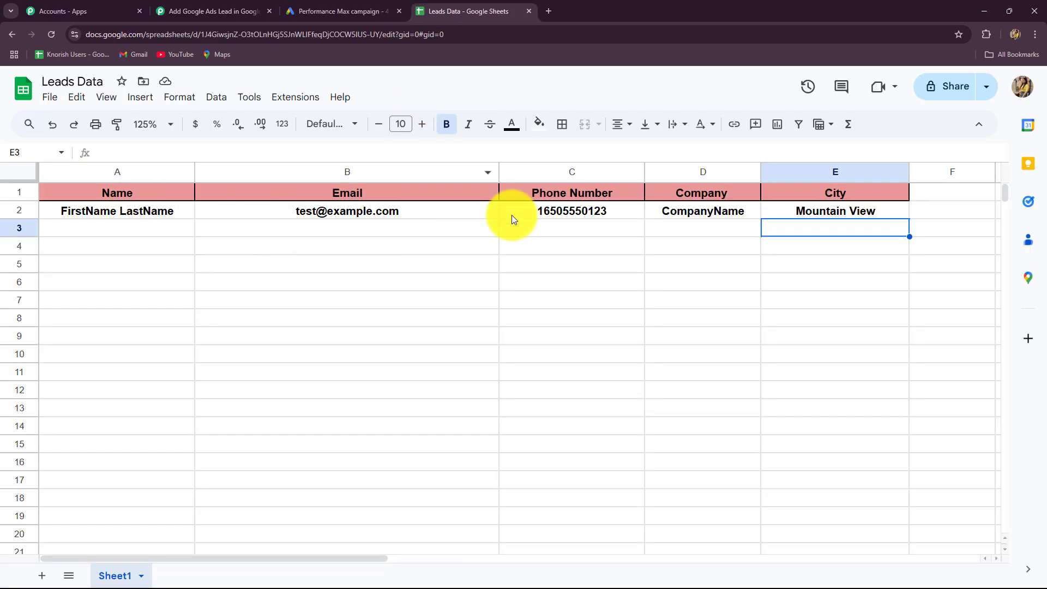
left_click(221, 10)
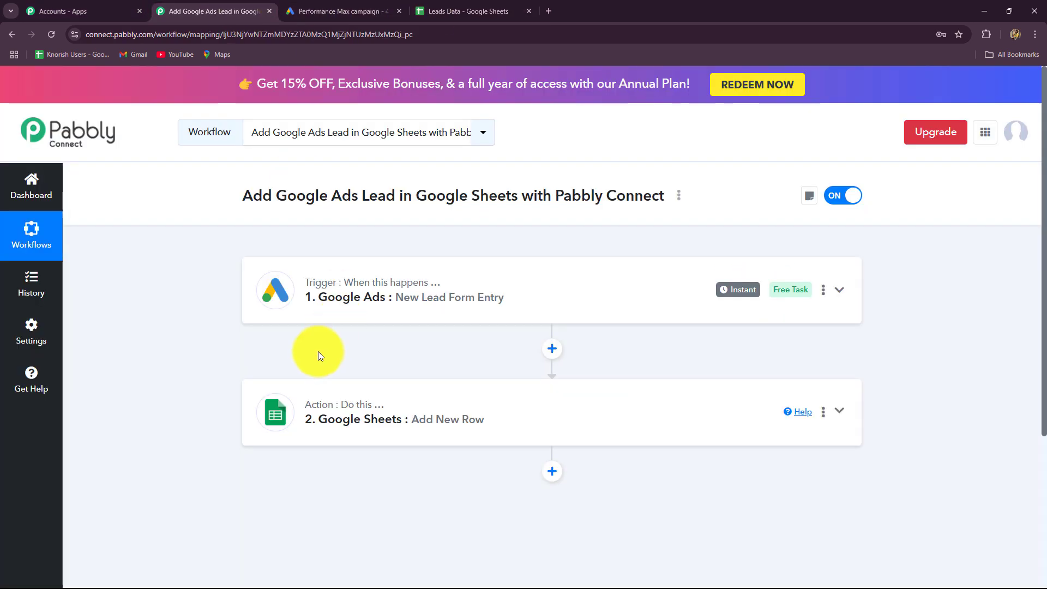